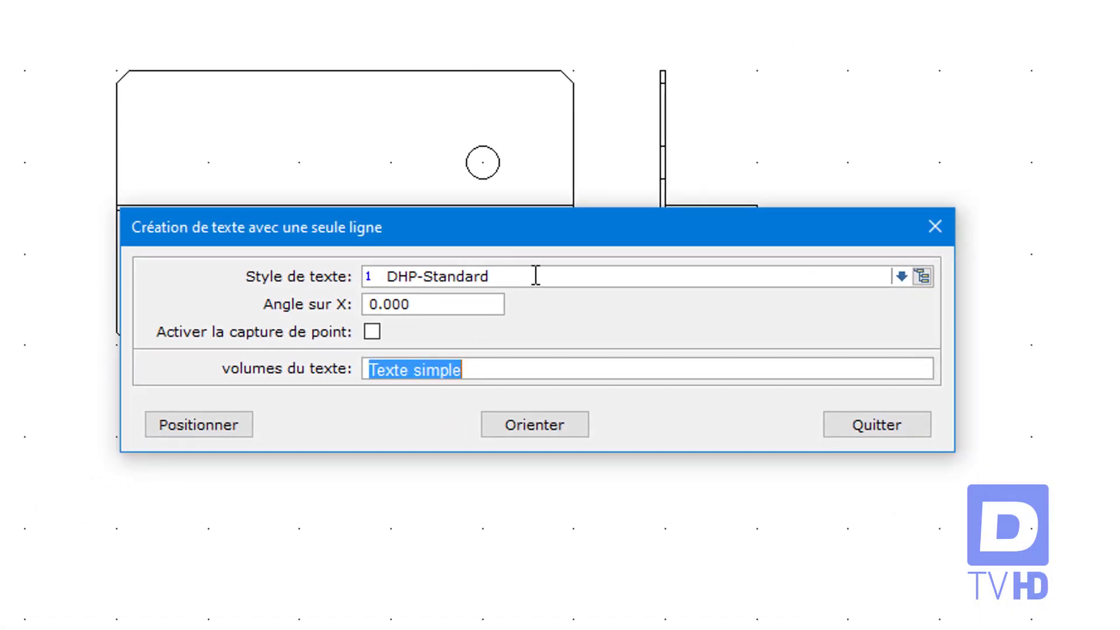
- Place the single-line text "Texte simple" in the DHP-Standard style, oriented along the chamfer at the plate's upper-left corner
{"action": "left_click", "coordinate": [407, 274]}
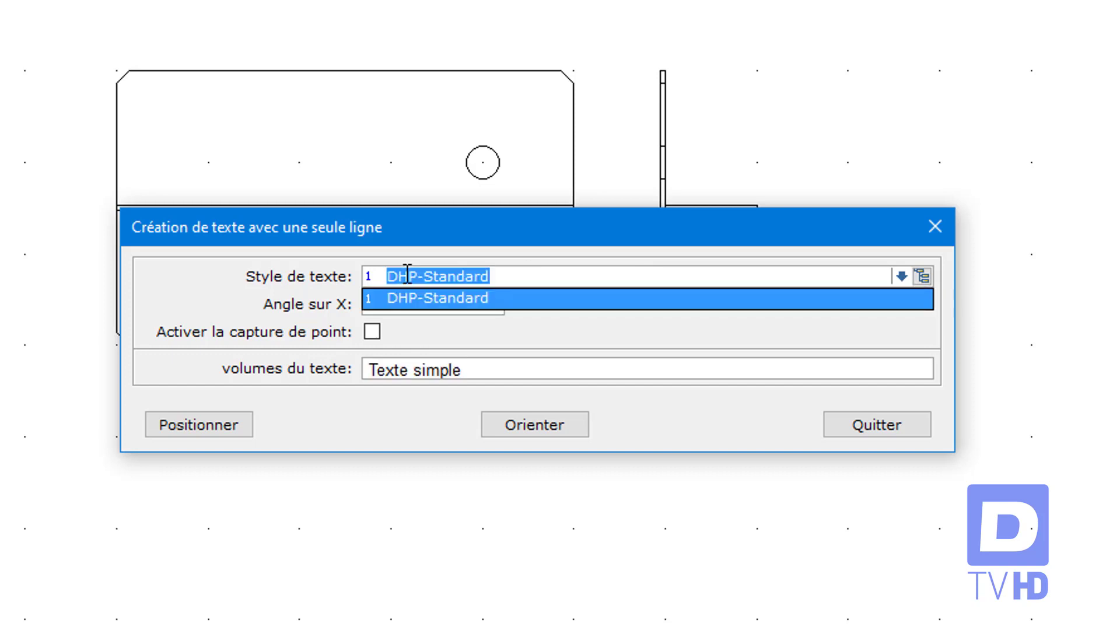
{"action": "left_click", "coordinate": [407, 275]}
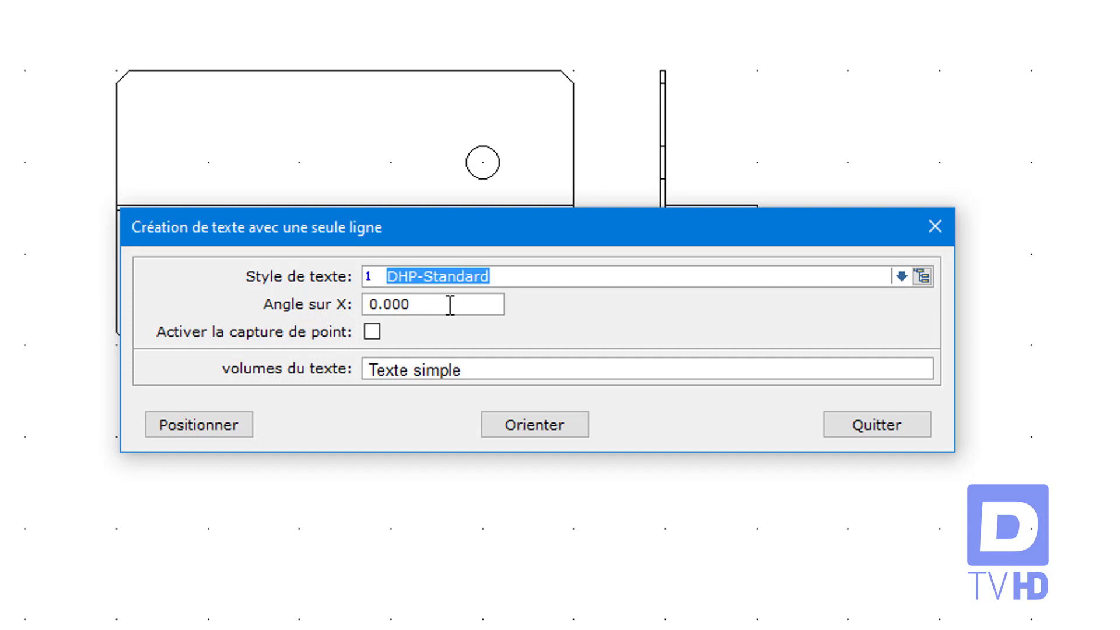
{"action": "left_click", "coordinate": [462, 371]}
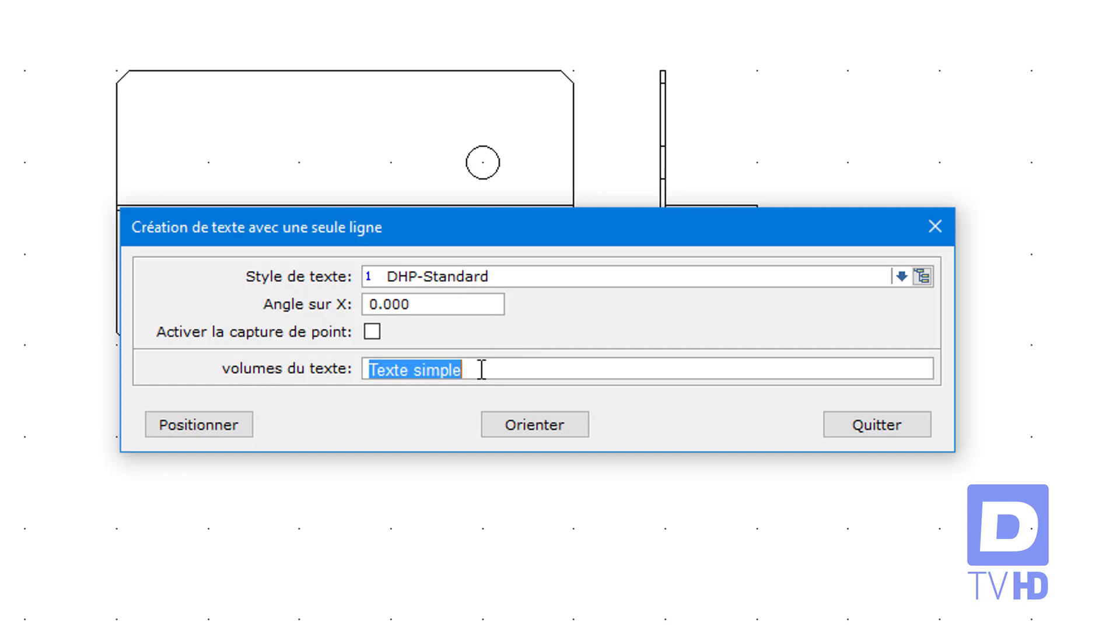
{"action": "left_click", "coordinate": [416, 299]}
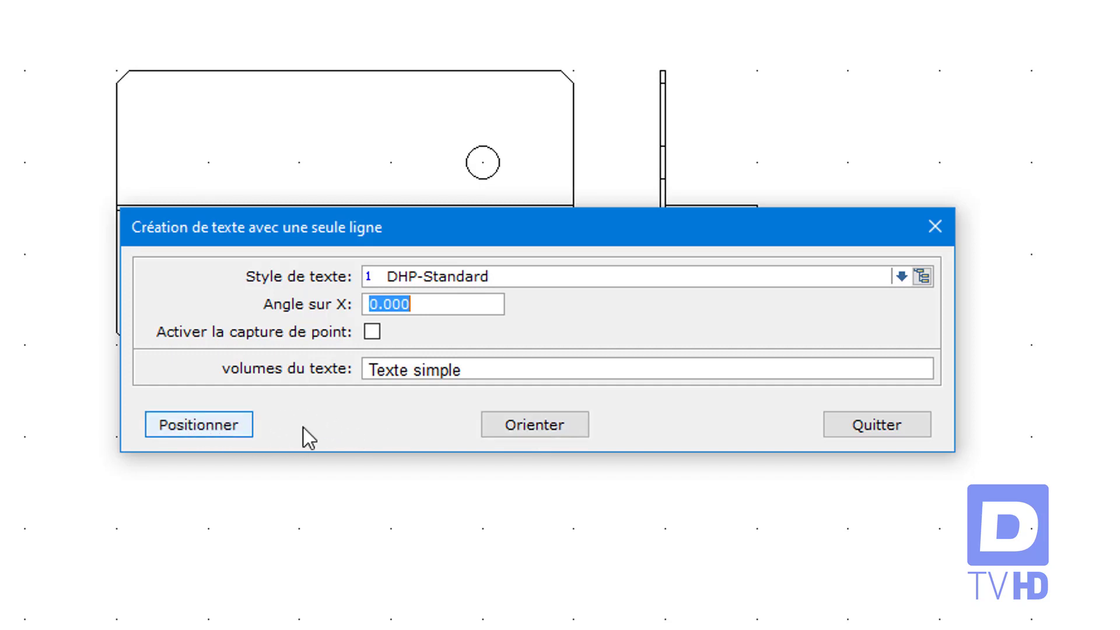
{"action": "left_click", "coordinate": [546, 423]}
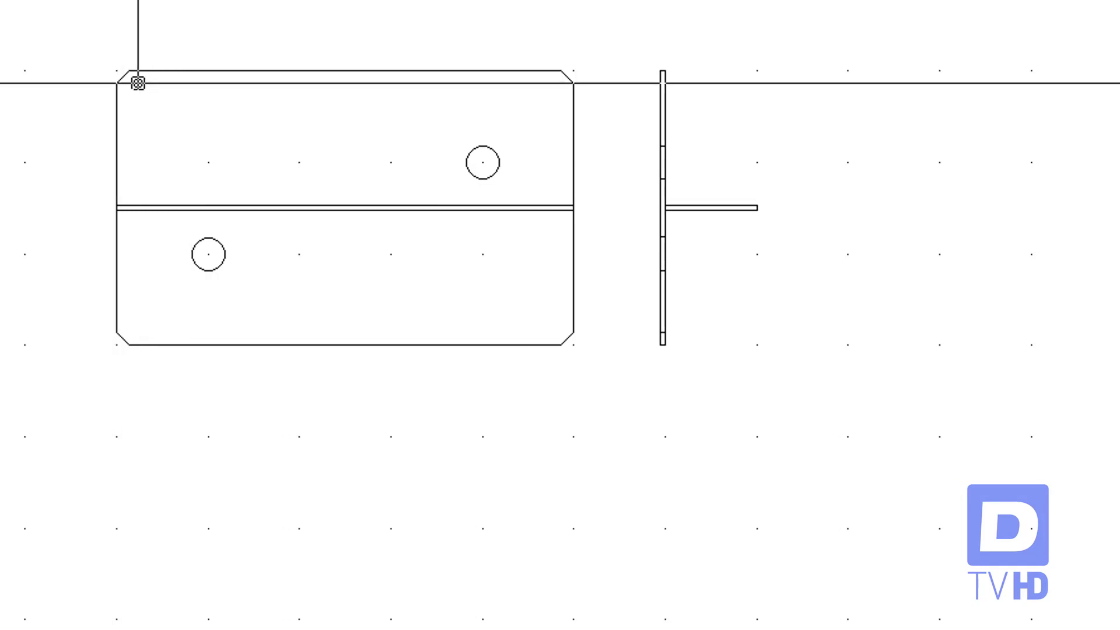
{"action": "scroll", "coordinate": [111, 98], "scroll_direction": "up", "scroll_amount": 5}
{"action": "scroll", "coordinate": [73, 87], "scroll_direction": "down", "scroll_amount": 3}
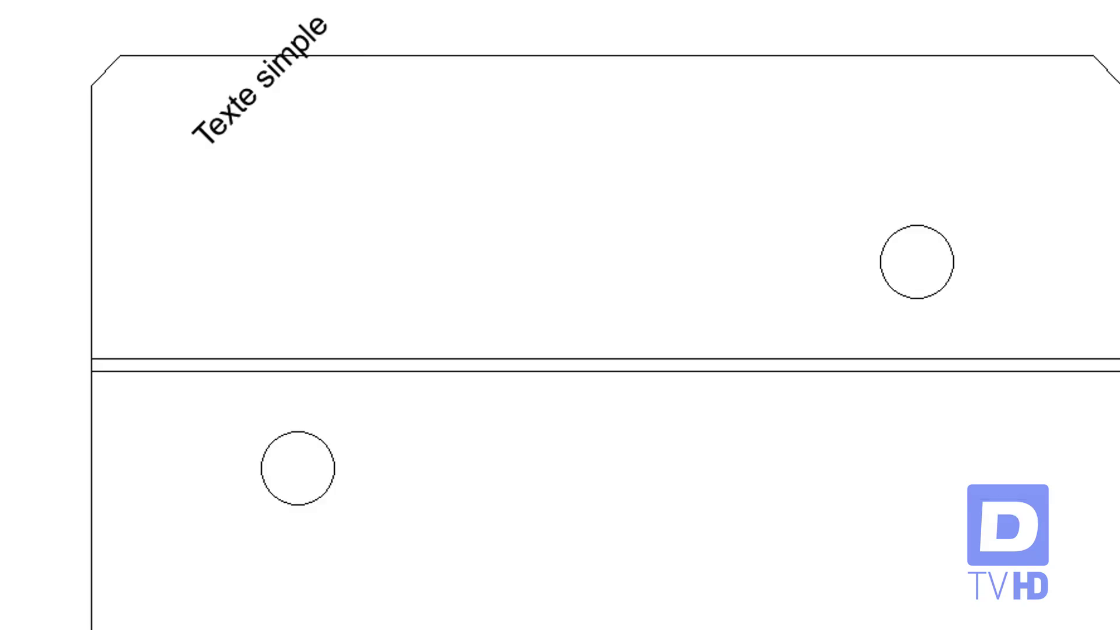
{"action": "scroll", "coordinate": [137, 83], "scroll_direction": "down", "scroll_amount": 3}
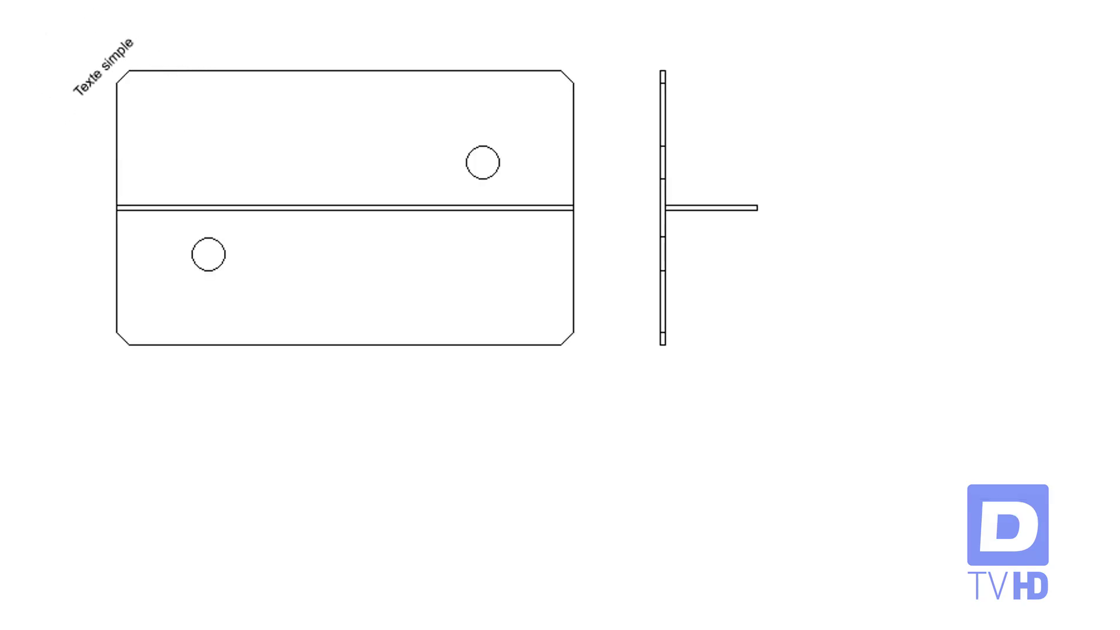
{"action": "left_click", "coordinate": [77, 97]}
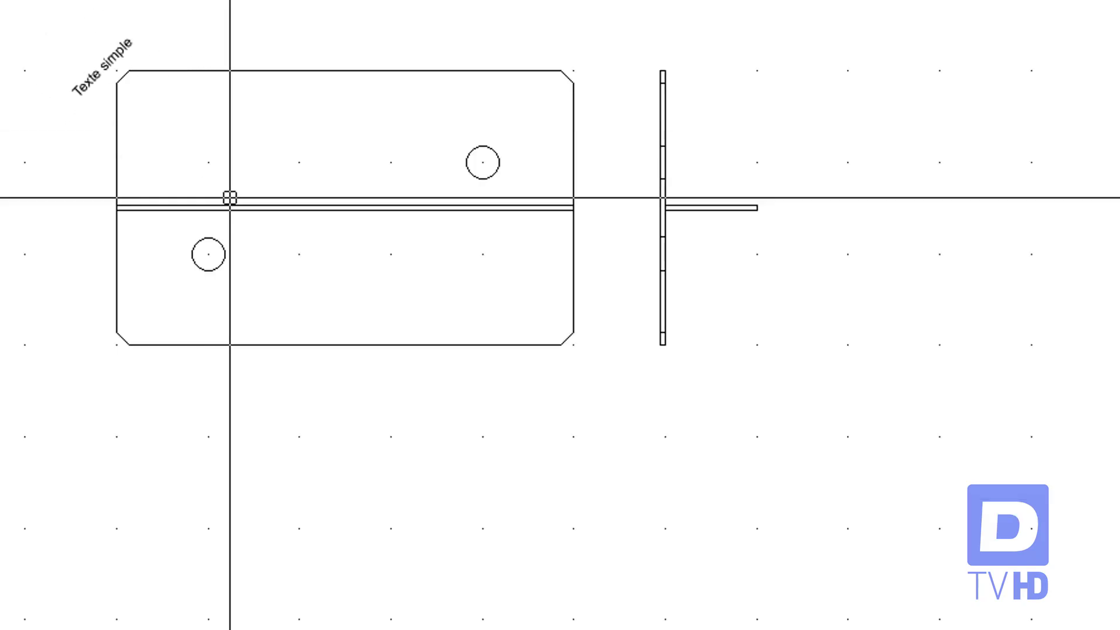
{"action": "middle_click", "coordinate": [257, 151]}
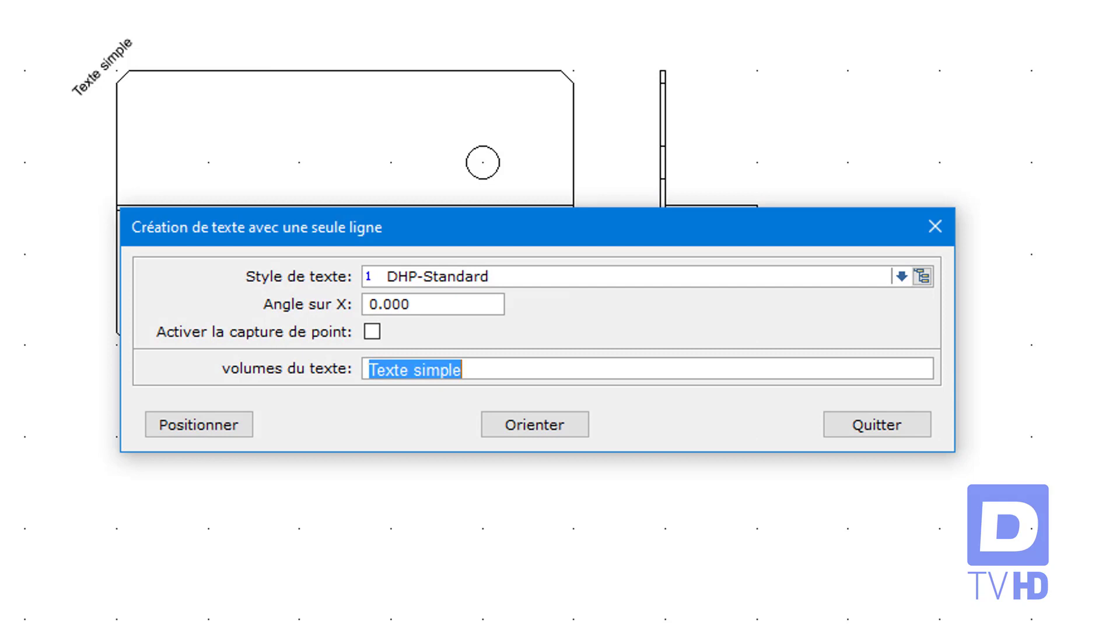
- Enable point capture and place a horizontal "Texte simple" at the midpoint of the plate's upper edge
{"action": "left_click", "coordinate": [372, 333]}
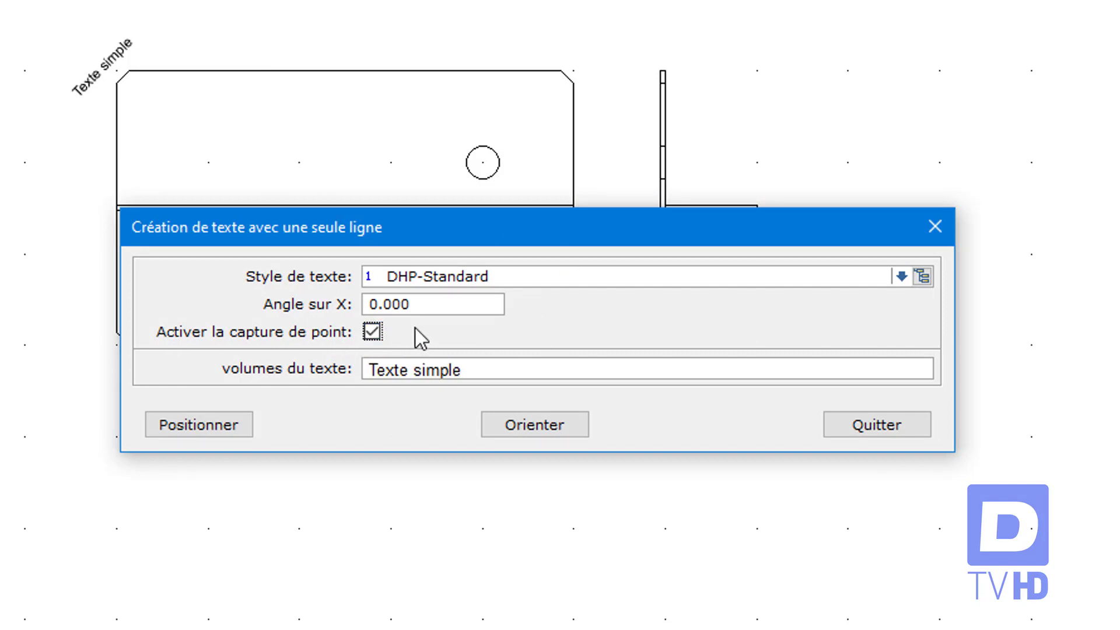
{"action": "left_click", "coordinate": [204, 427]}
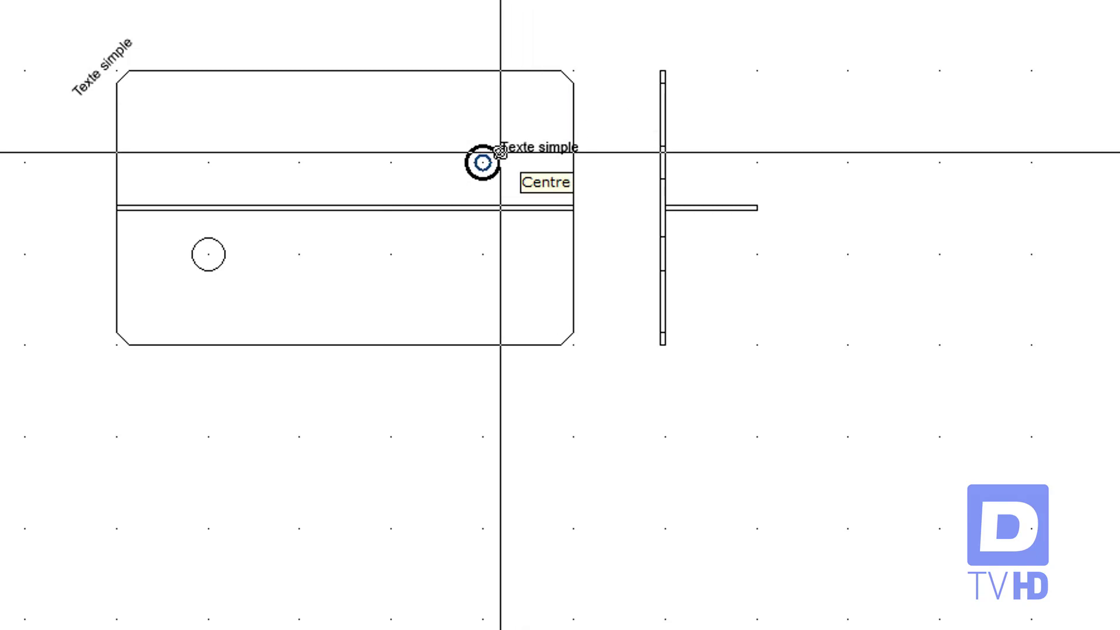
{"action": "left_click", "coordinate": [366, 70]}
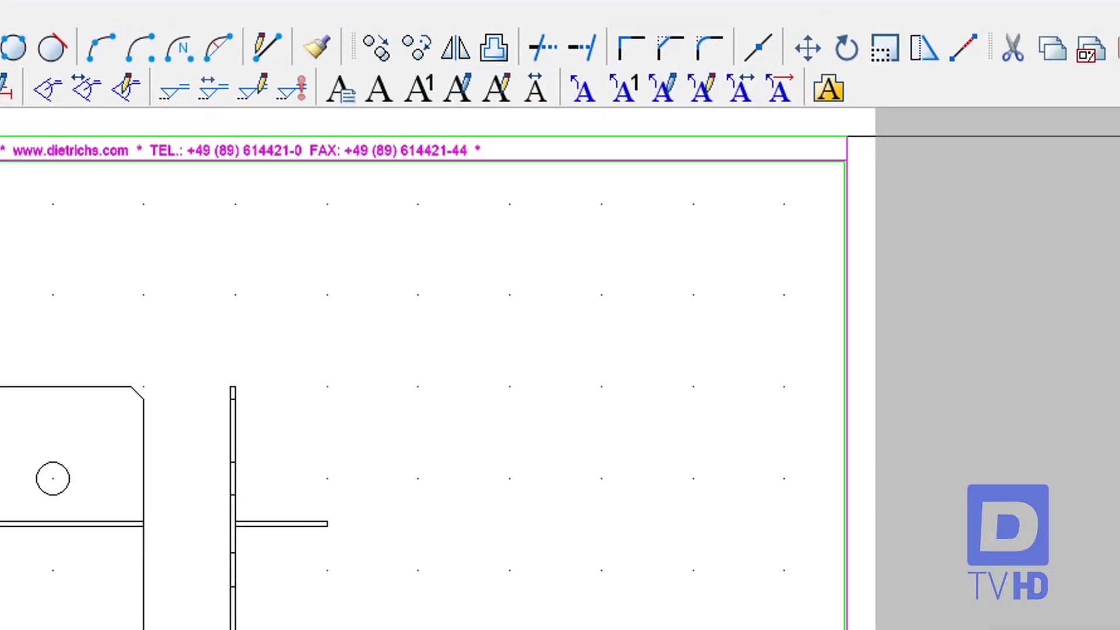
- Create a multi-line DHP-Standard text reading "L'échantignole ou échantignolle, chantignolle ou chantignole est une pièce de charpente permettant la fixation des pannes intermédiaires sur l'arbalétrier."
{"action": "left_click", "coordinate": [380, 89]}
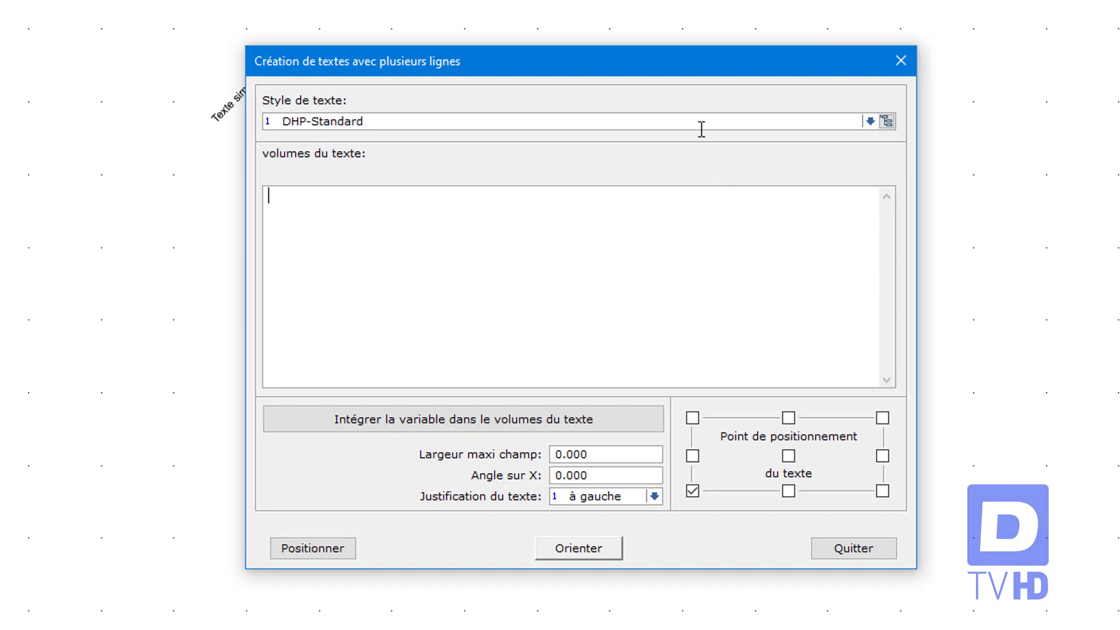
{"action": "left_click", "coordinate": [682, 121]}
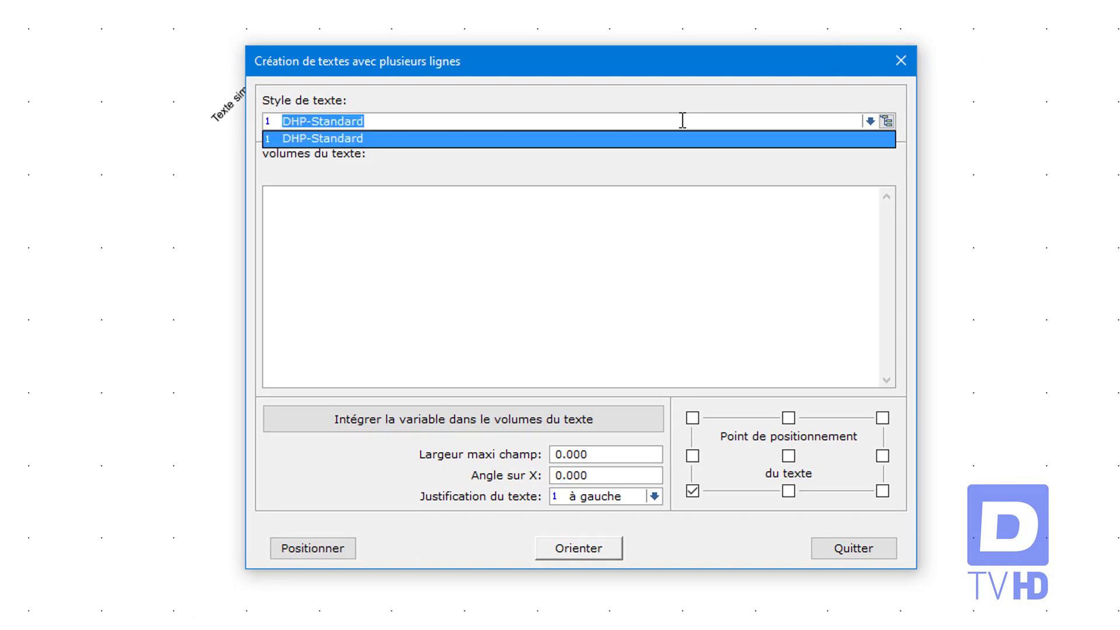
{"action": "left_click", "coordinate": [671, 138]}
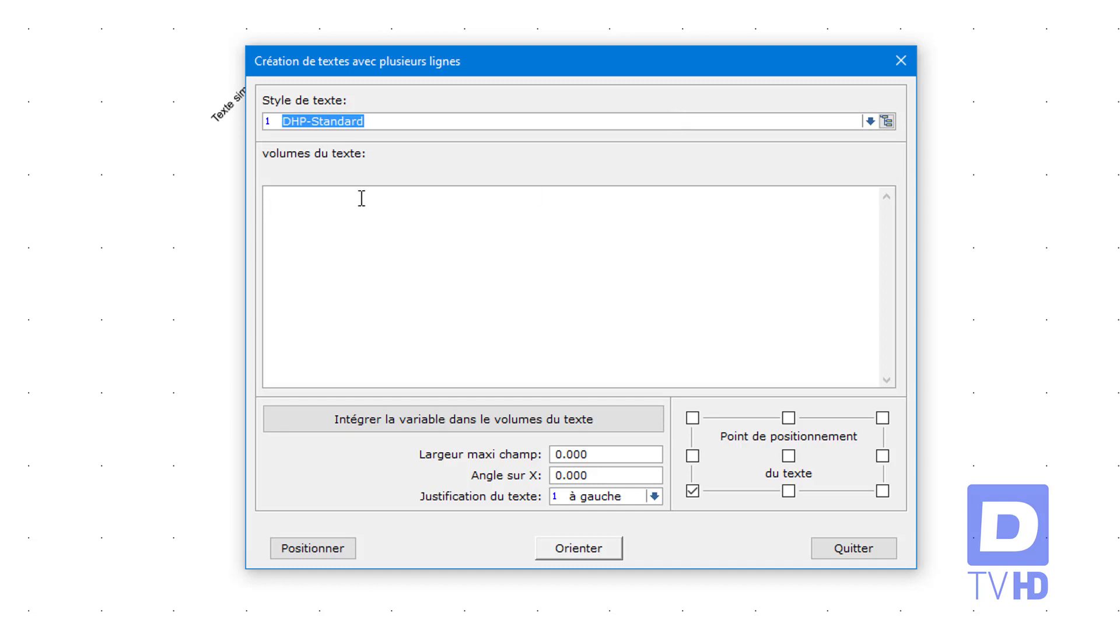
{"action": "left_click", "coordinate": [358, 195]}
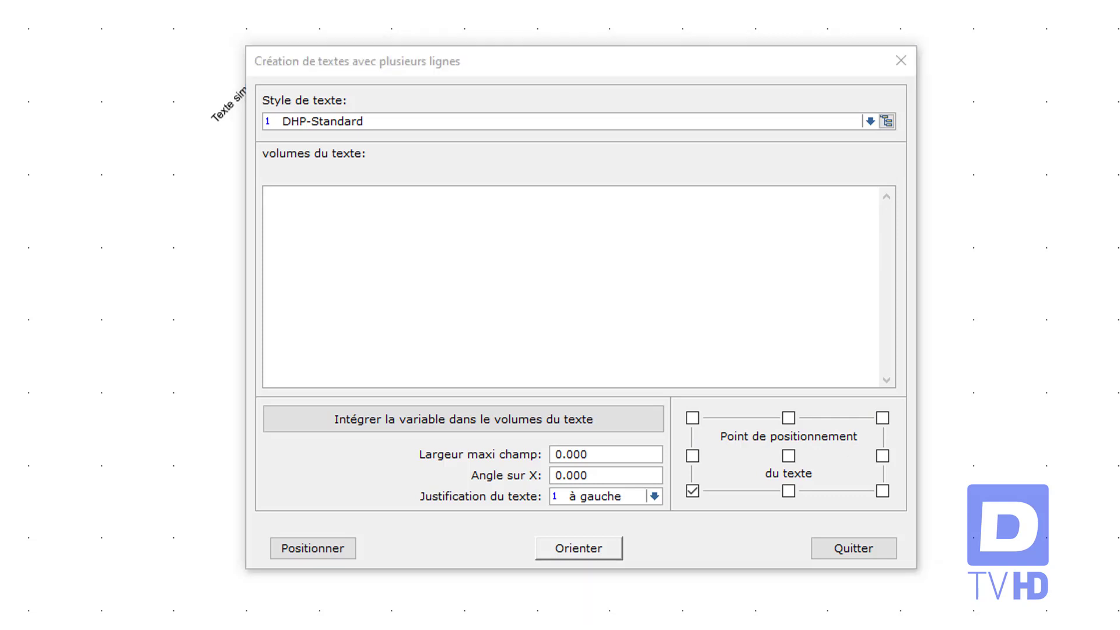
{"action": "left_click", "coordinate": [316, 196]}
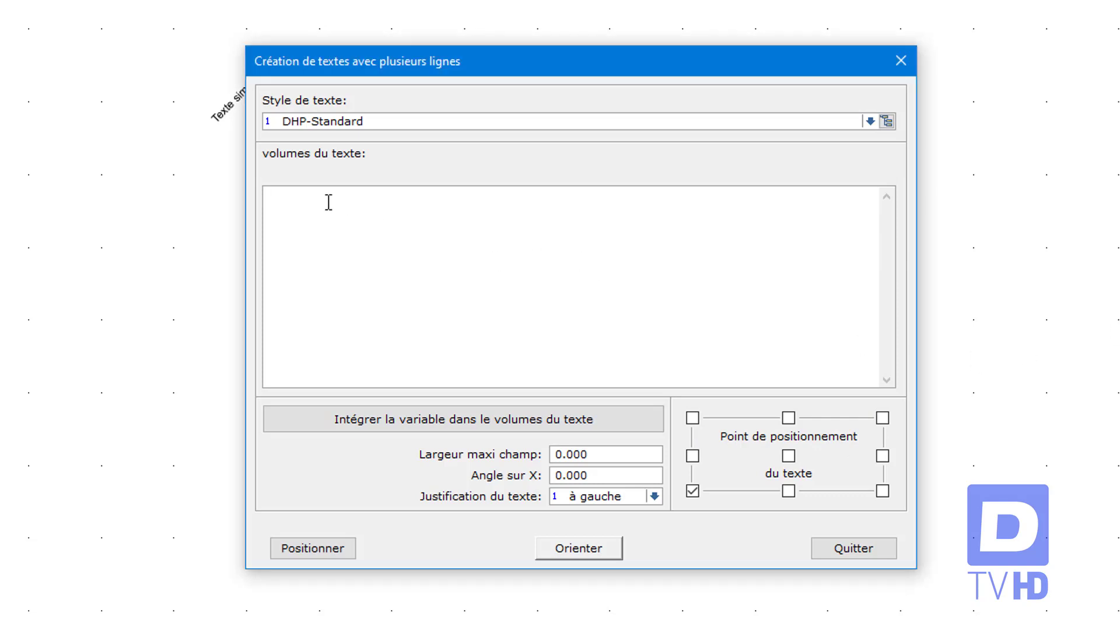
{"action": "type", "text": "L'échantignole ou échantignolle, chantignolle ou chantignole est une pièce de charpente permettant la fixation des pannes intermédiaires sur l'arbalétrier."}
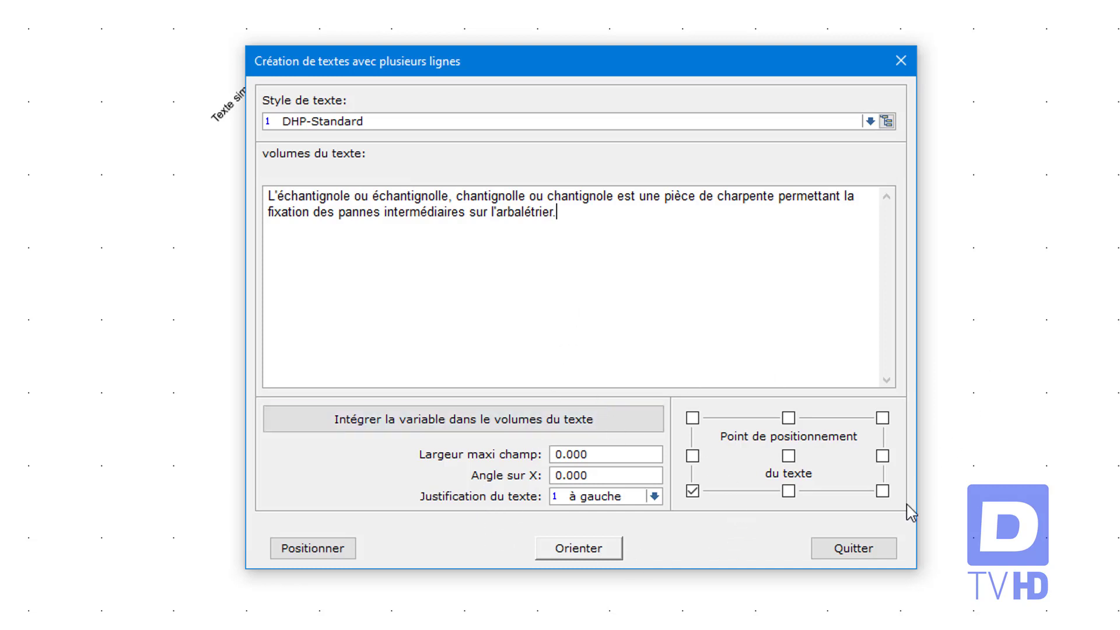
- Try positioning the paragraph below the plate by its lower-left and centre points, and restore the lower-left positioning point
{"action": "left_click", "coordinate": [324, 551]}
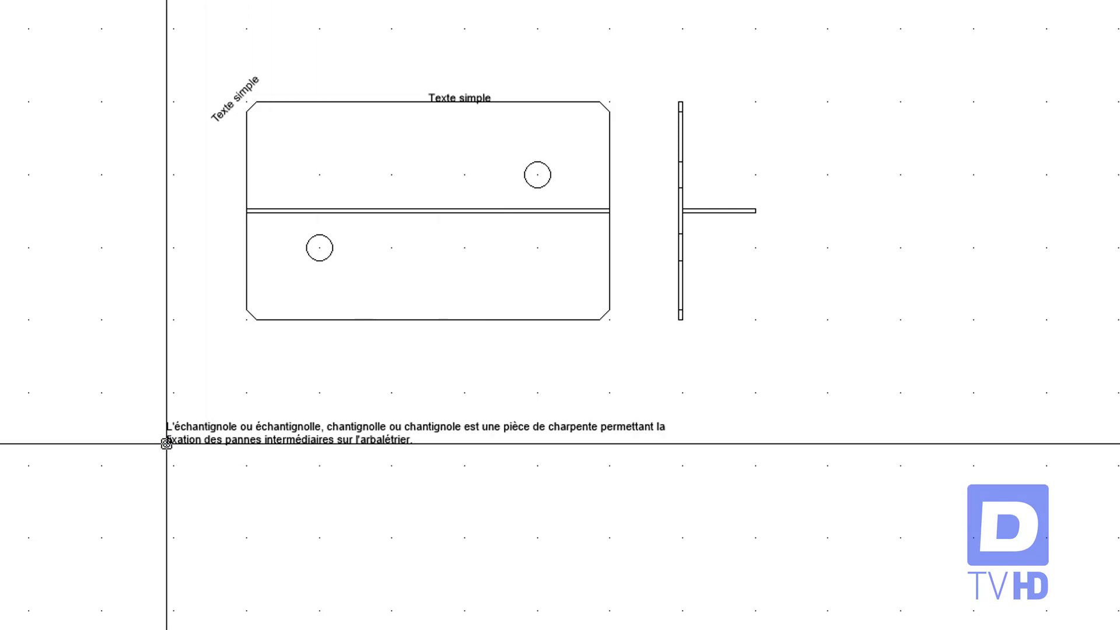
{"action": "left_click", "coordinate": [166, 443]}
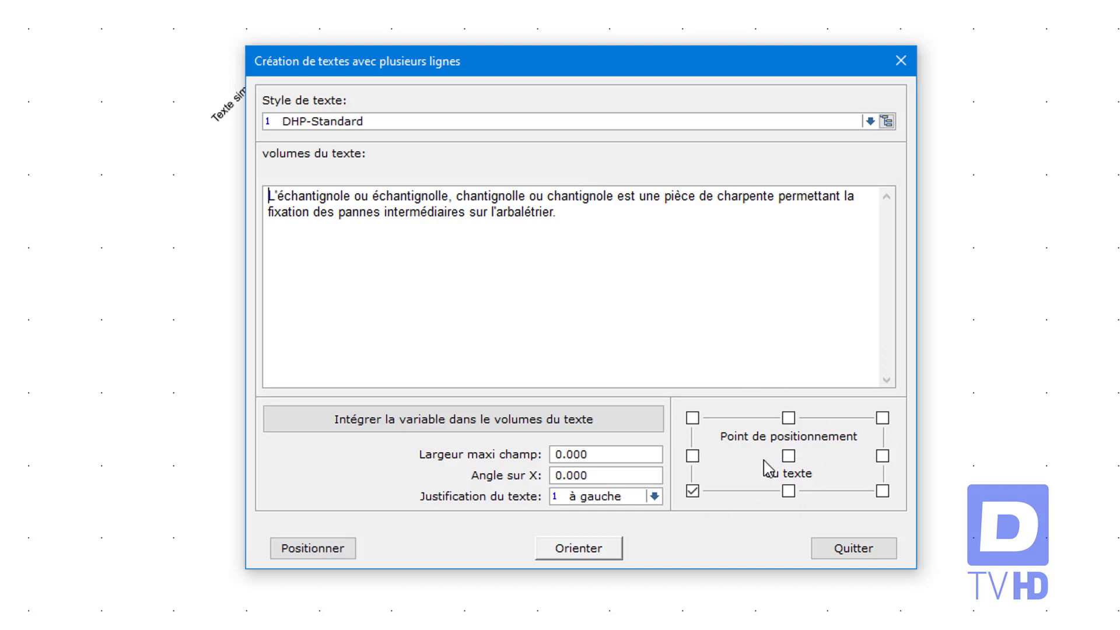
{"action": "left_click", "coordinate": [788, 456]}
{"action": "left_click", "coordinate": [334, 554]}
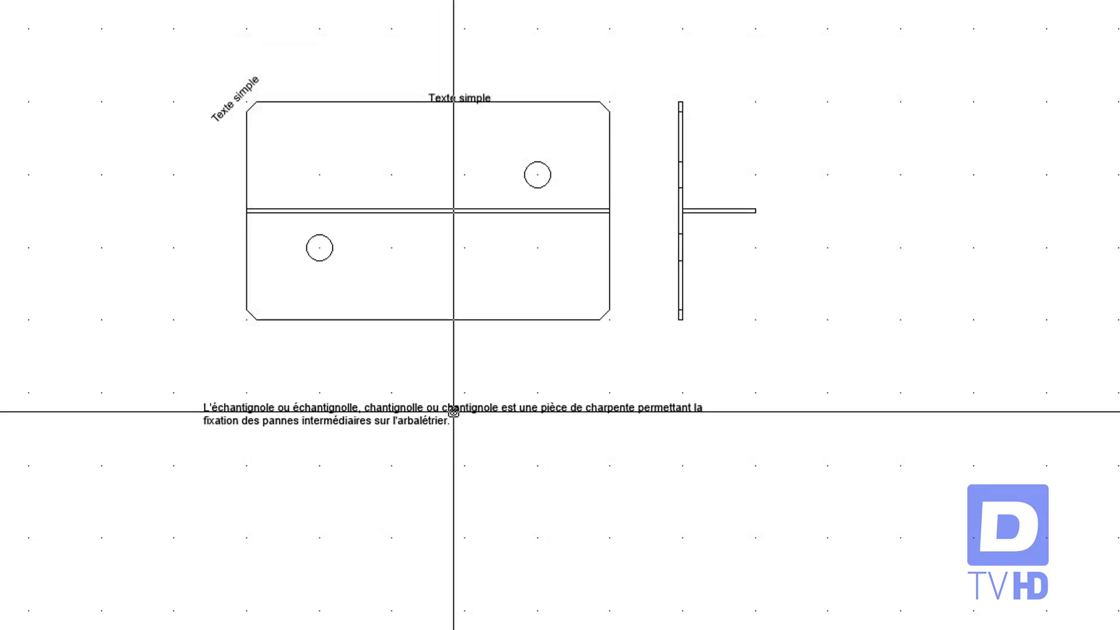
{"action": "right_click", "coordinate": [454, 413]}
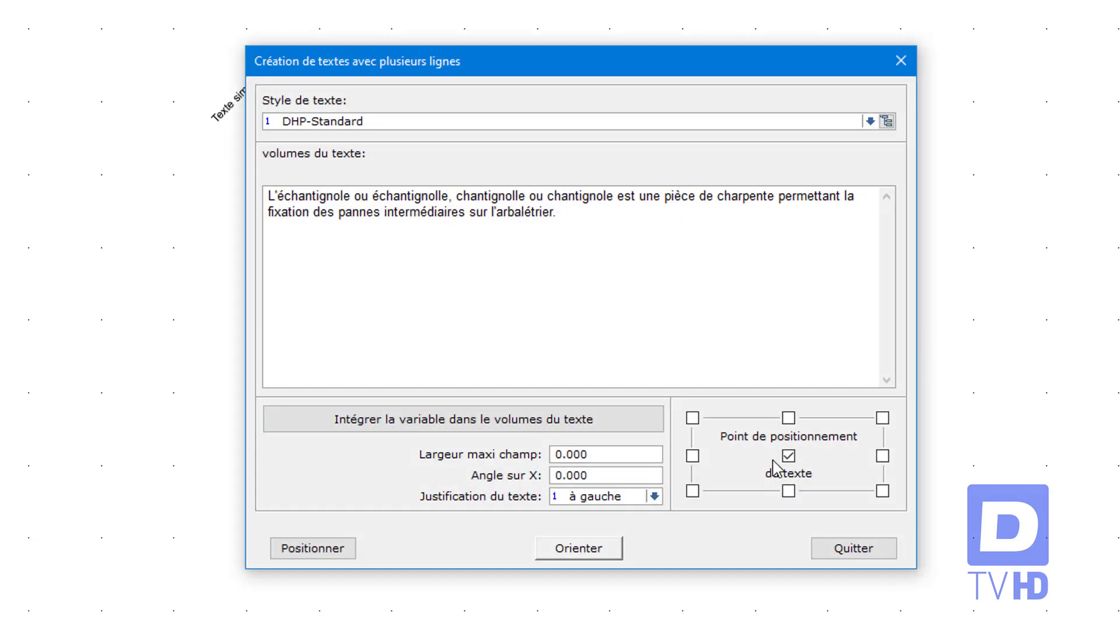
{"action": "left_click", "coordinate": [693, 491]}
- Set the paragraph's maximum field width to 0.06 and remove the line break before "fixation"
{"action": "left_click", "coordinate": [608, 454]}
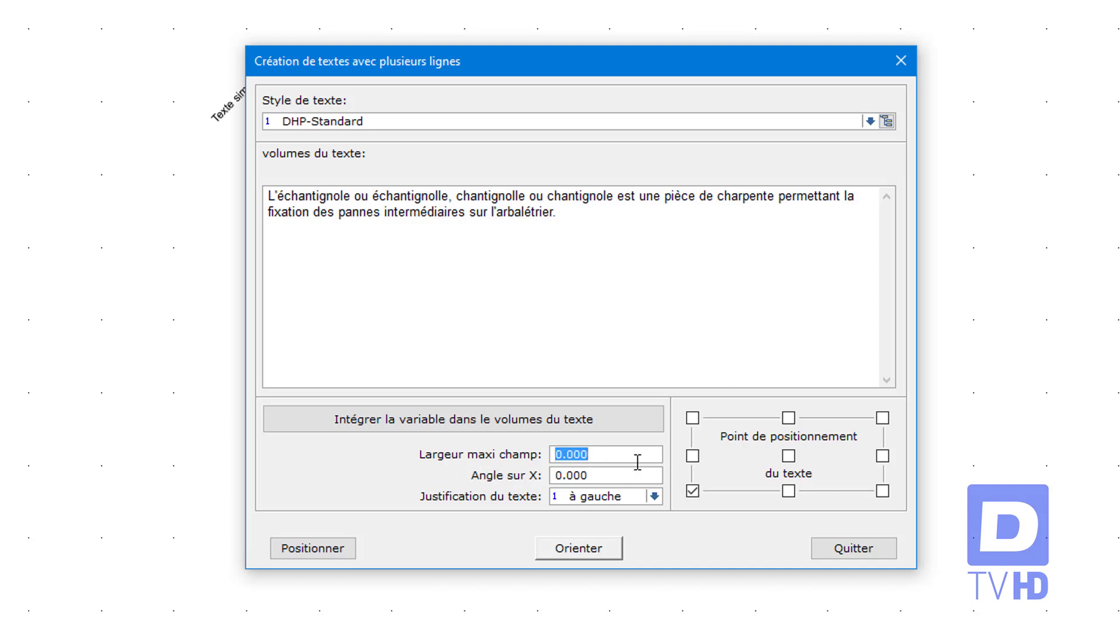
{"action": "type", "text": ".06"}
{"action": "key", "text": "Tab"}
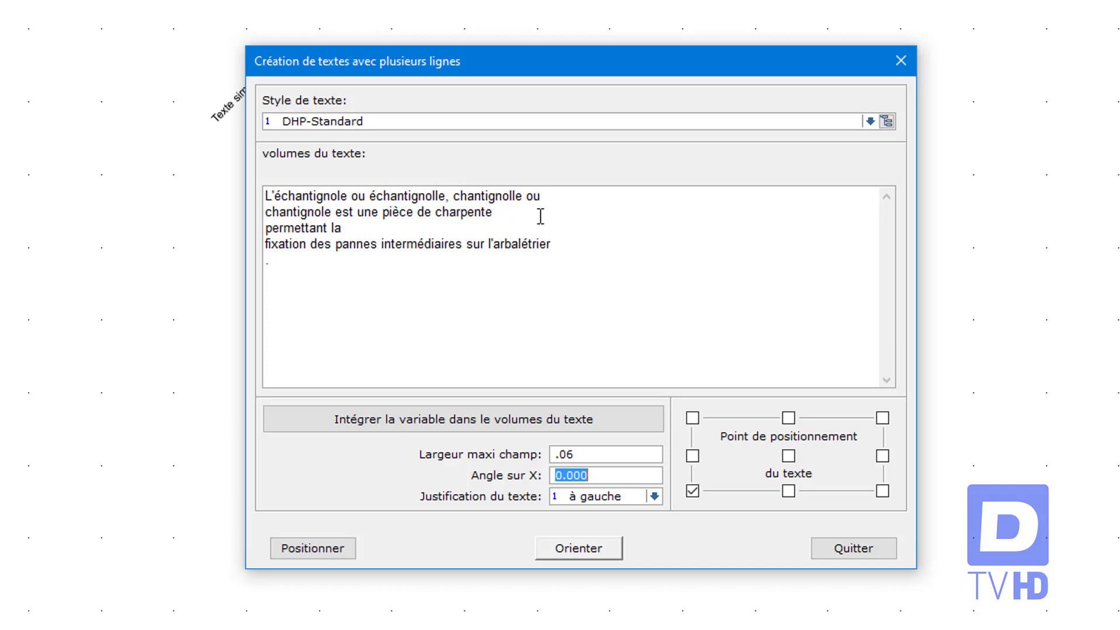
{"action": "left_click", "coordinate": [366, 230]}
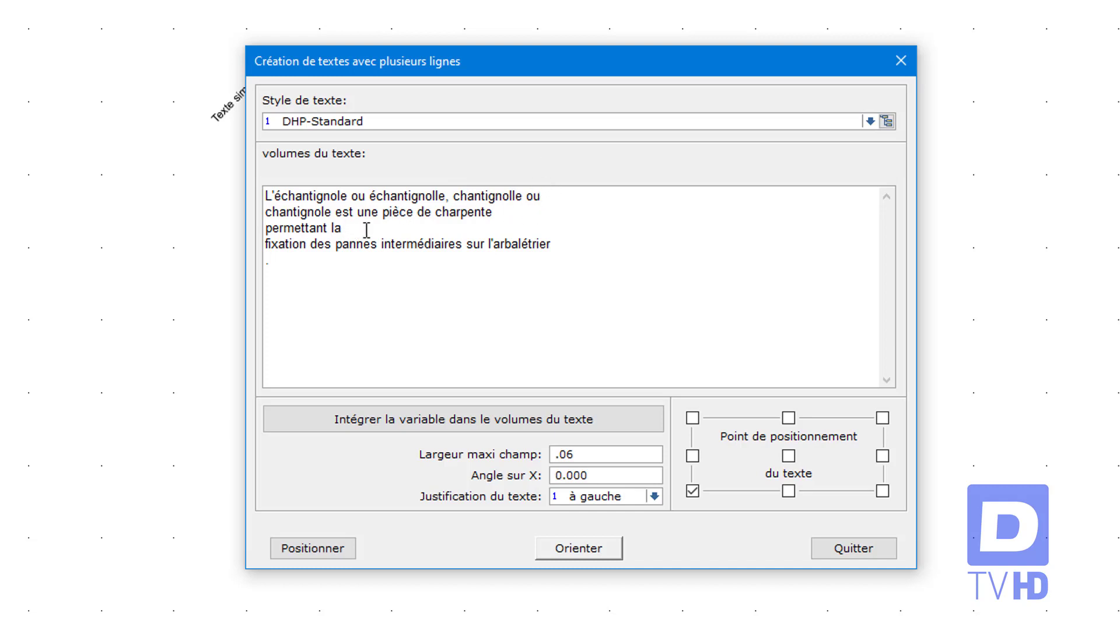
{"action": "key", "text": "Delete"}
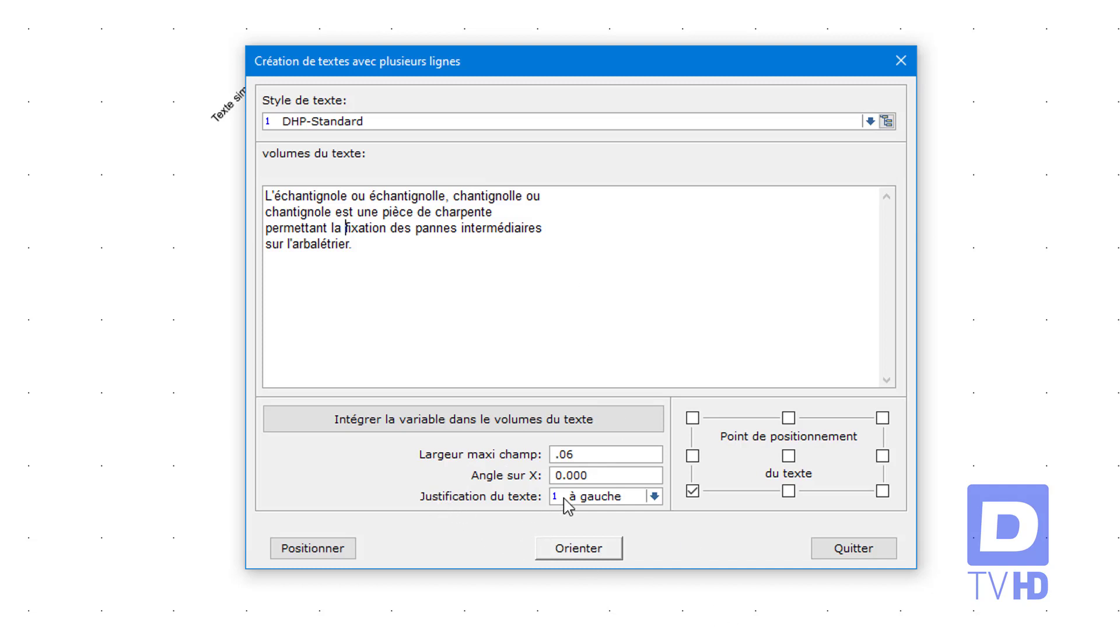
- Set the paragraph's text justification to Centré and preview its placement below the plate
{"action": "left_click", "coordinate": [654, 496]}
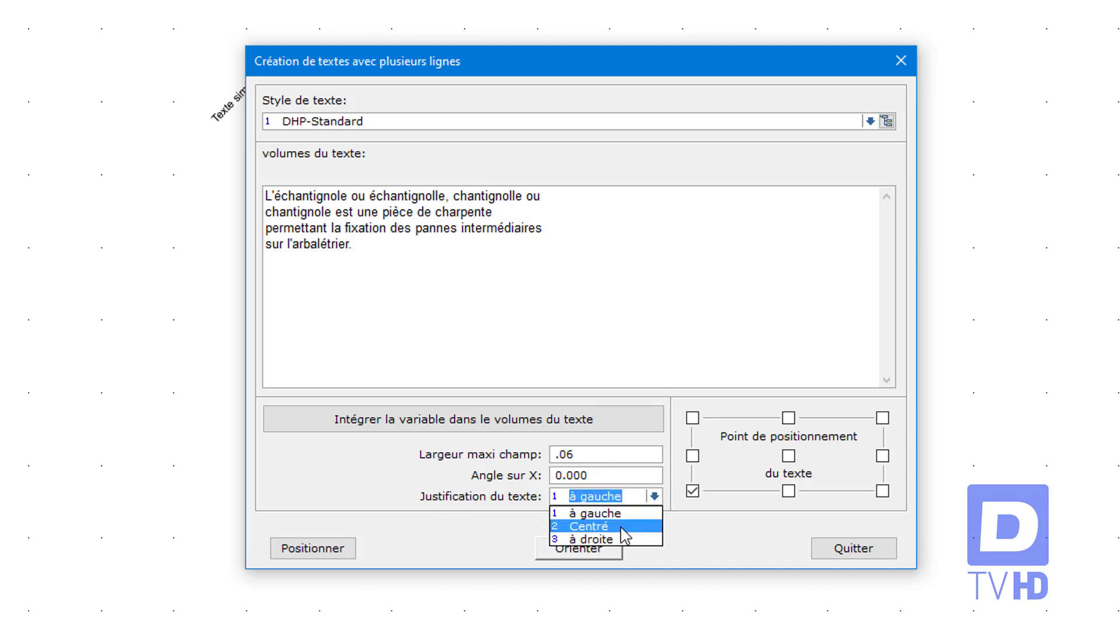
{"action": "left_click", "coordinate": [621, 528]}
{"action": "left_click", "coordinate": [651, 499]}
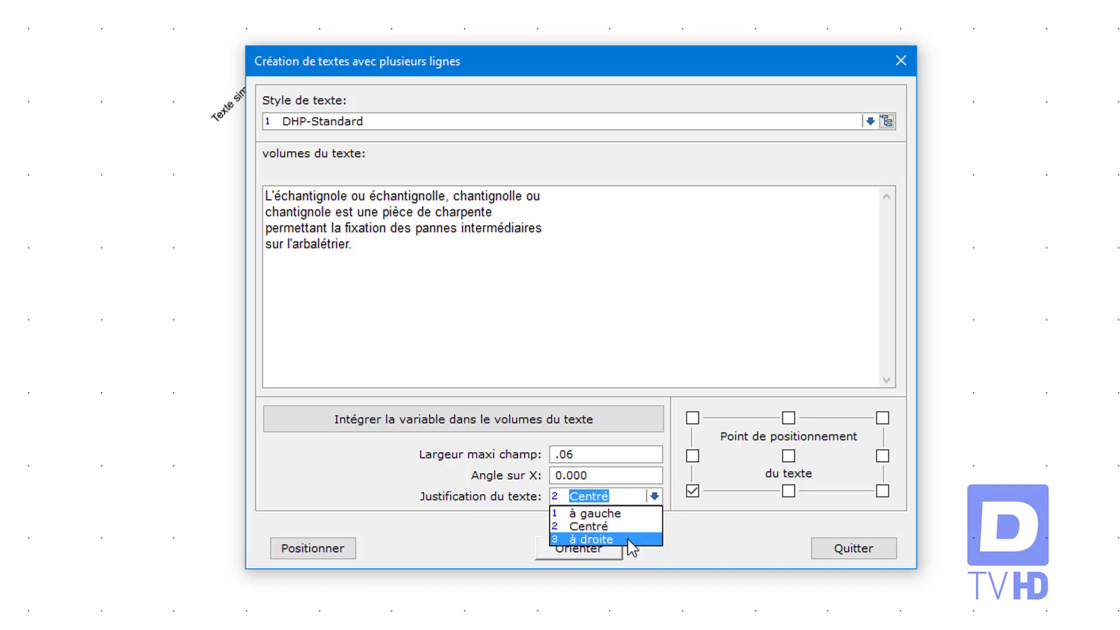
{"action": "left_click", "coordinate": [629, 539]}
{"action": "left_click", "coordinate": [644, 497]}
{"action": "left_click", "coordinate": [645, 515]}
{"action": "left_click", "coordinate": [644, 497]}
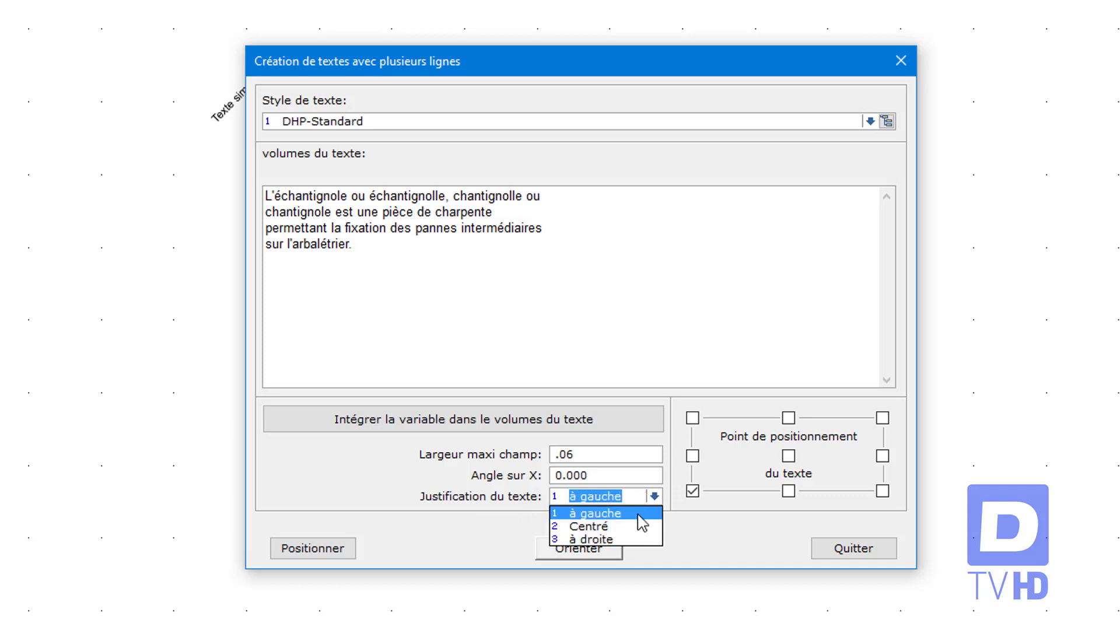
{"action": "left_click", "coordinate": [618, 528]}
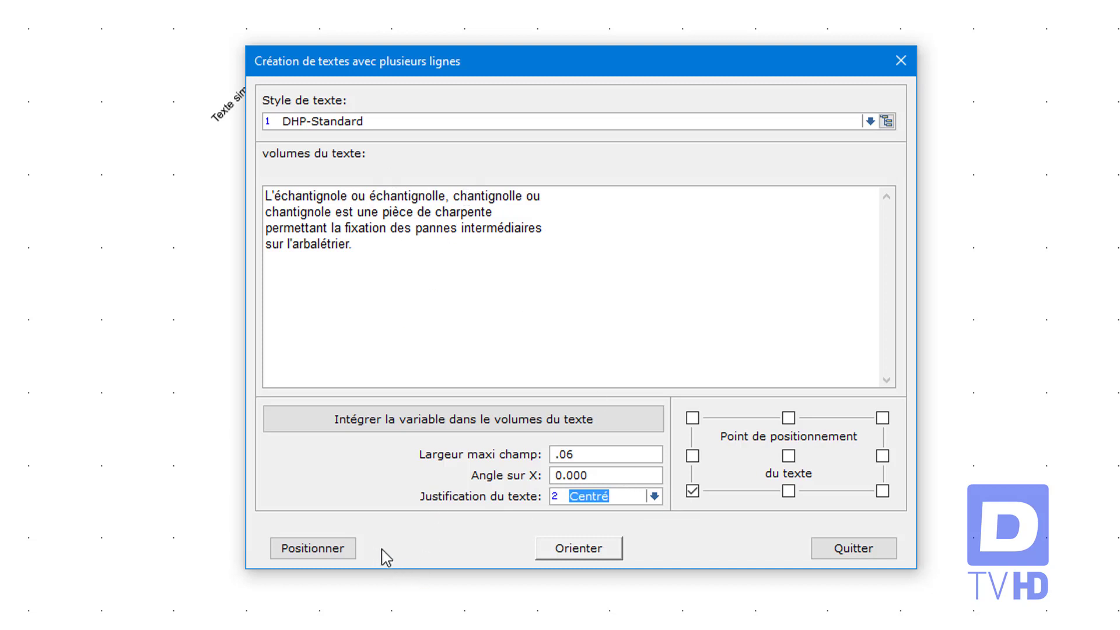
{"action": "left_click", "coordinate": [345, 550]}
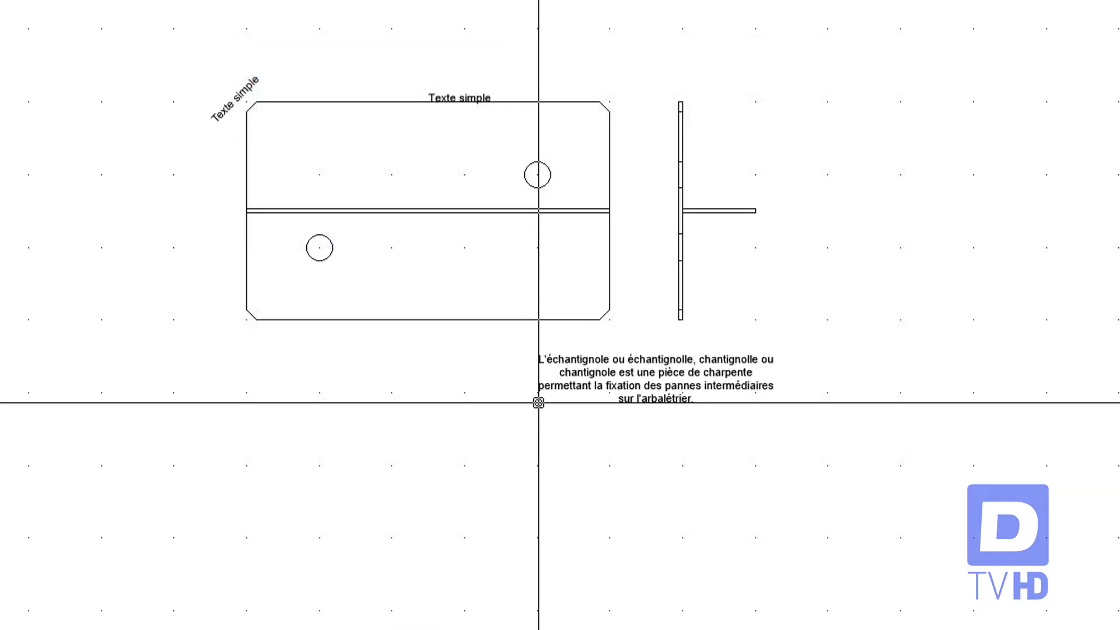
{"action": "left_click", "coordinate": [640, 426]}
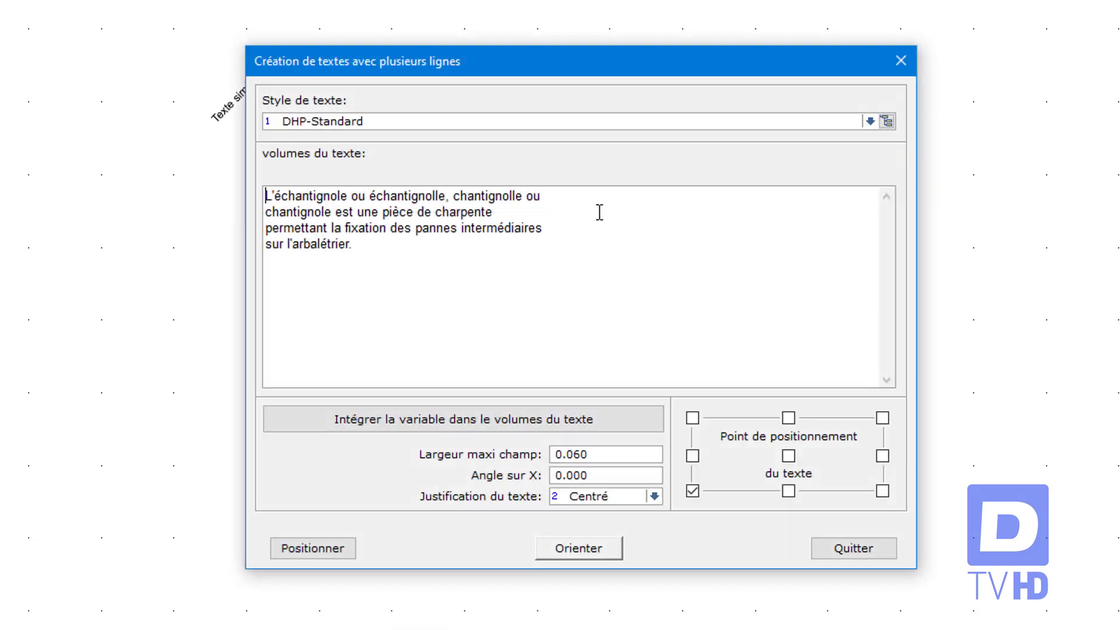
- Try positioning the centred paragraph with an angle on X of 30, and reset the angle to 0
{"action": "double_click", "coordinate": [631, 474]}
{"action": "type", "text": "30"}
{"action": "left_click", "coordinate": [313, 549]}
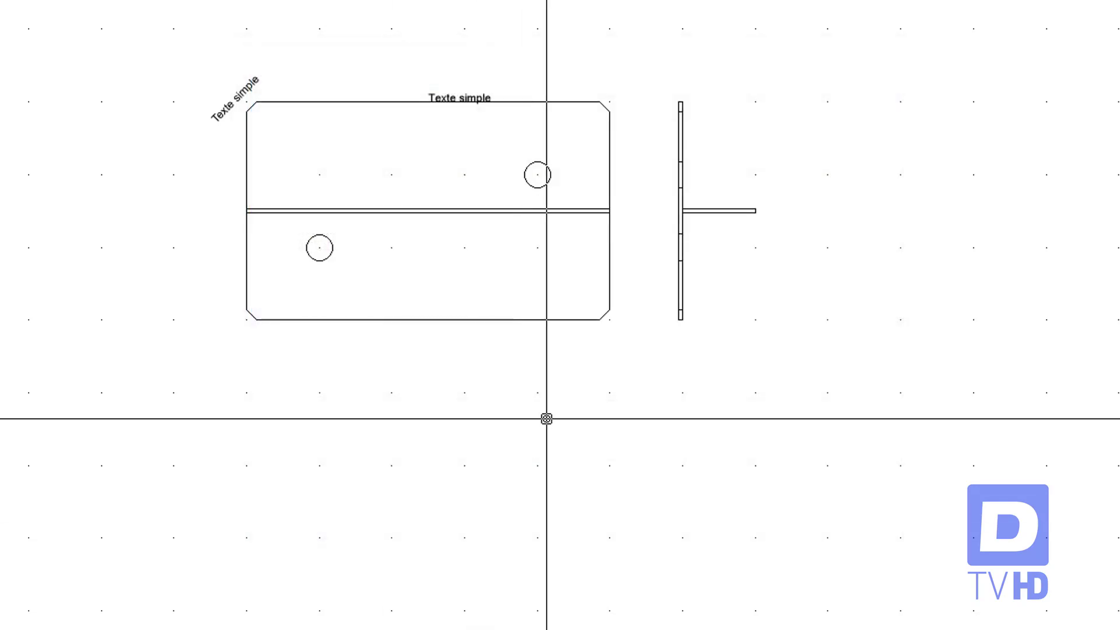
{"action": "left_click", "coordinate": [833, 291]}
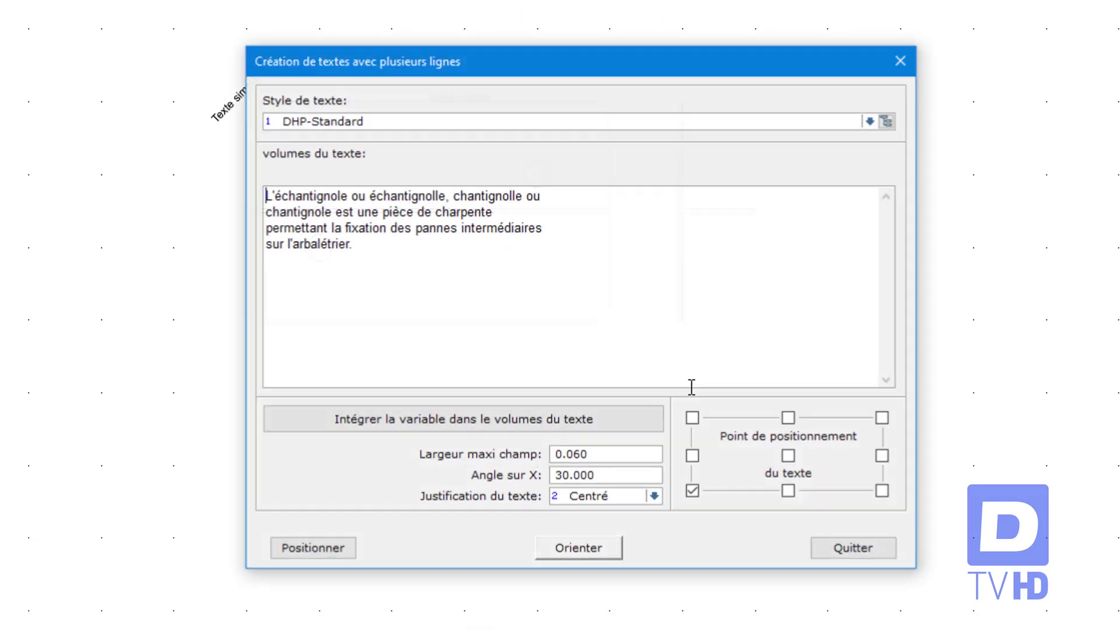
{"action": "double_click", "coordinate": [613, 475]}
{"action": "type", "text": "0"}
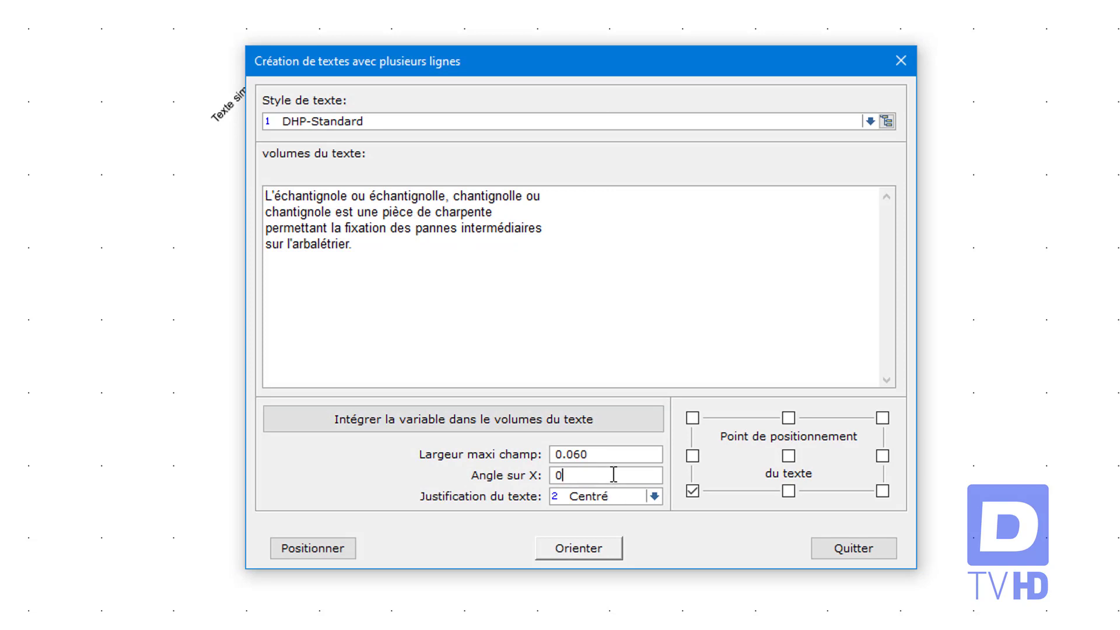
- Set the centred paragraph's positioning point to upper centre and place the text to the right of the plate's side view
{"action": "left_click", "coordinate": [788, 418]}
{"action": "left_click", "coordinate": [324, 554]}
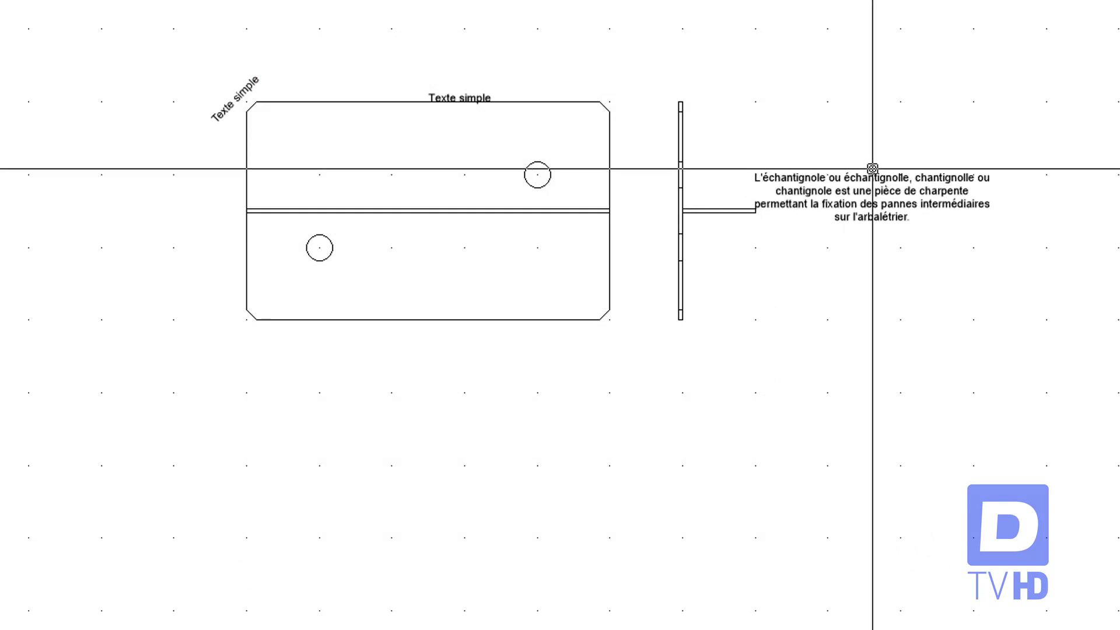
{"action": "left_click", "coordinate": [973, 101]}
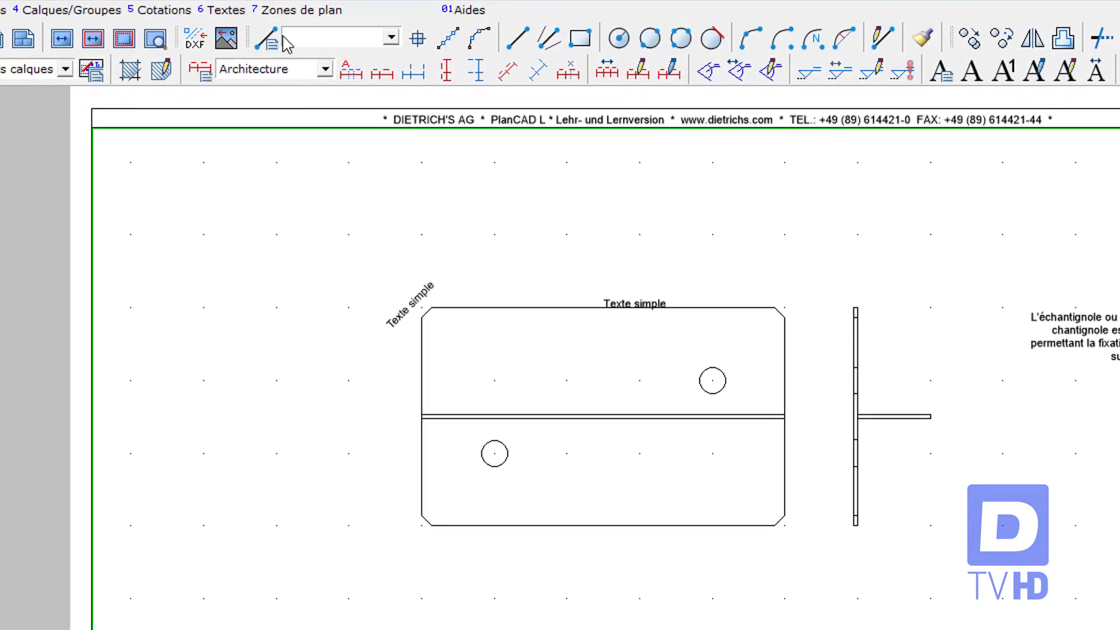
- Add a single-line arrow text "Diamètre : 18mm" pointing at the plate's lower-left hole, with the text below and right of the hole
{"action": "left_click", "coordinate": [225, 11]}
{"action": "mouse_move", "coordinate": [306, 192]}
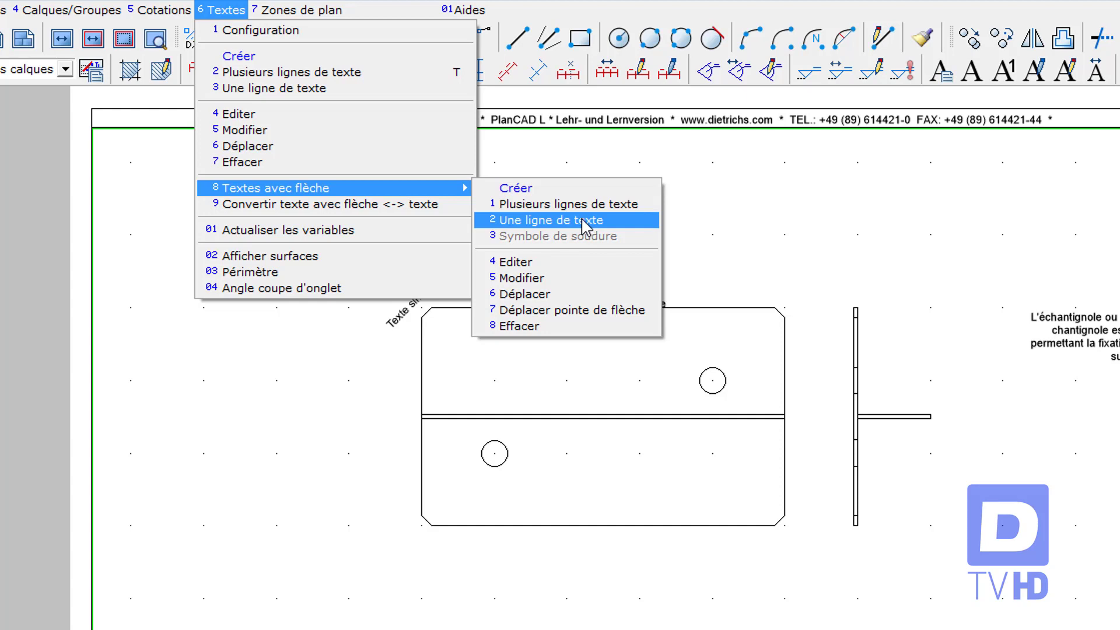
{"action": "left_click", "coordinate": [866, 211]}
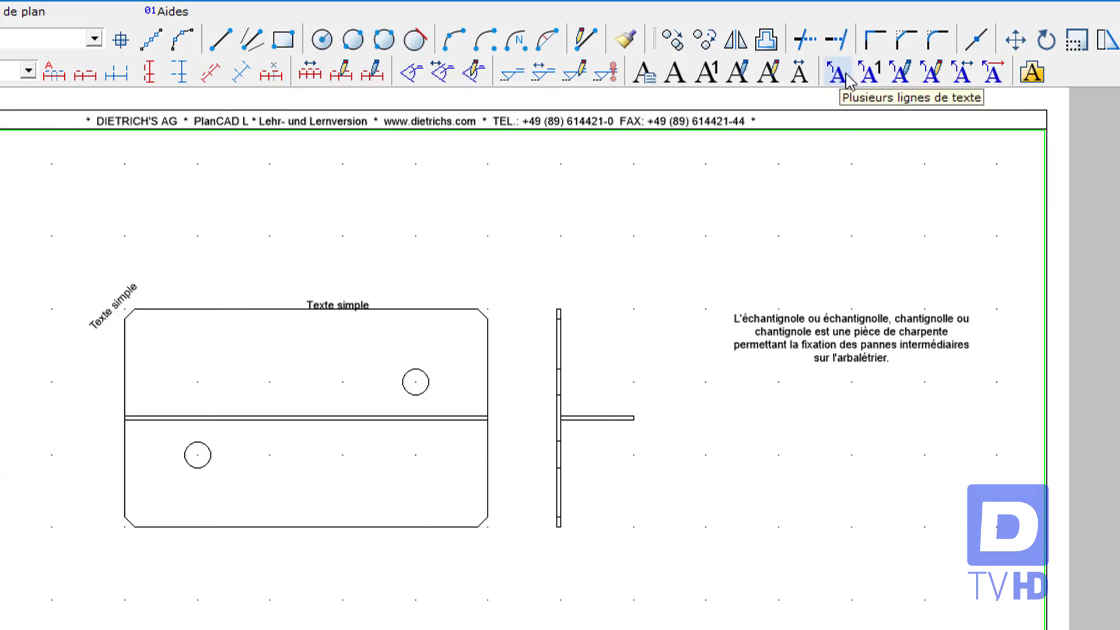
{"action": "left_click", "coordinate": [868, 81]}
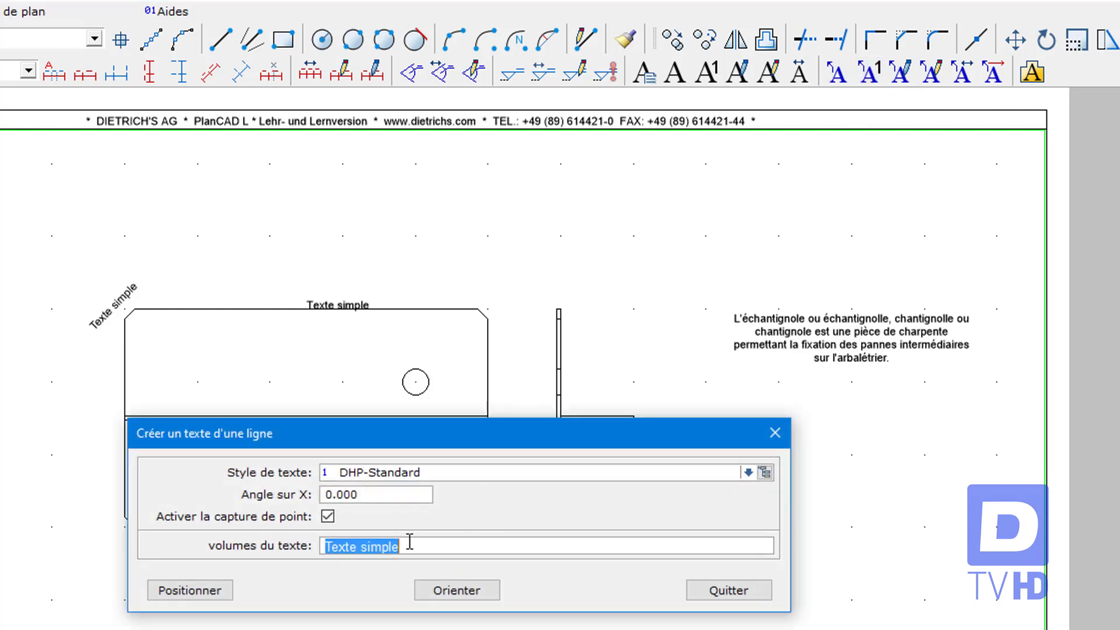
{"action": "type", "text": "Diamètre"}
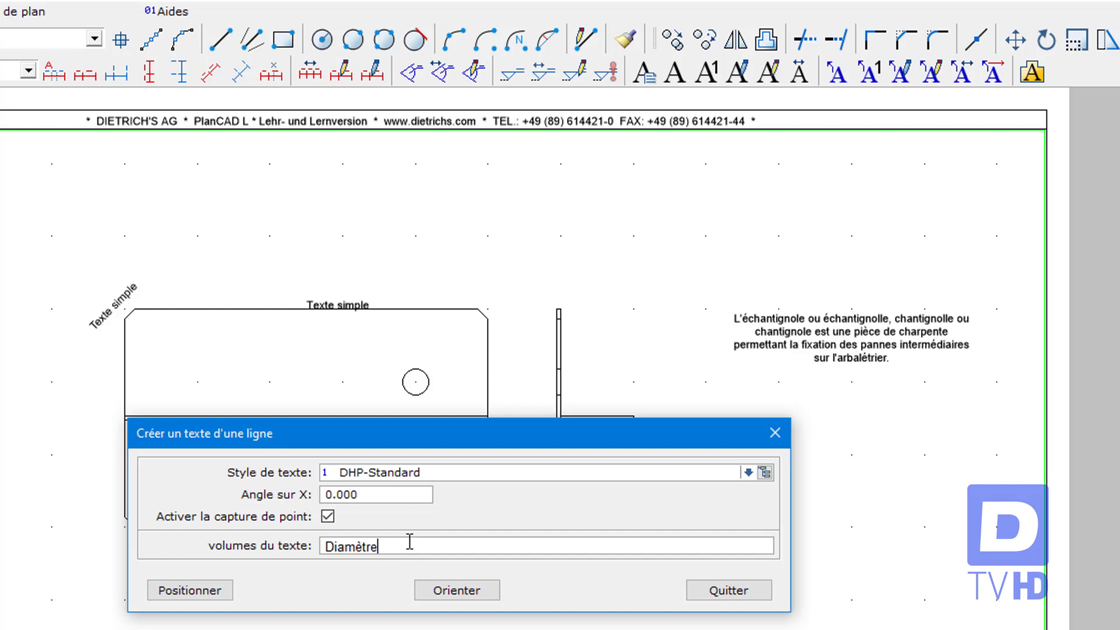
{"action": "type", "text": " : 18mm"}
{"action": "left_click", "coordinate": [190, 589]}
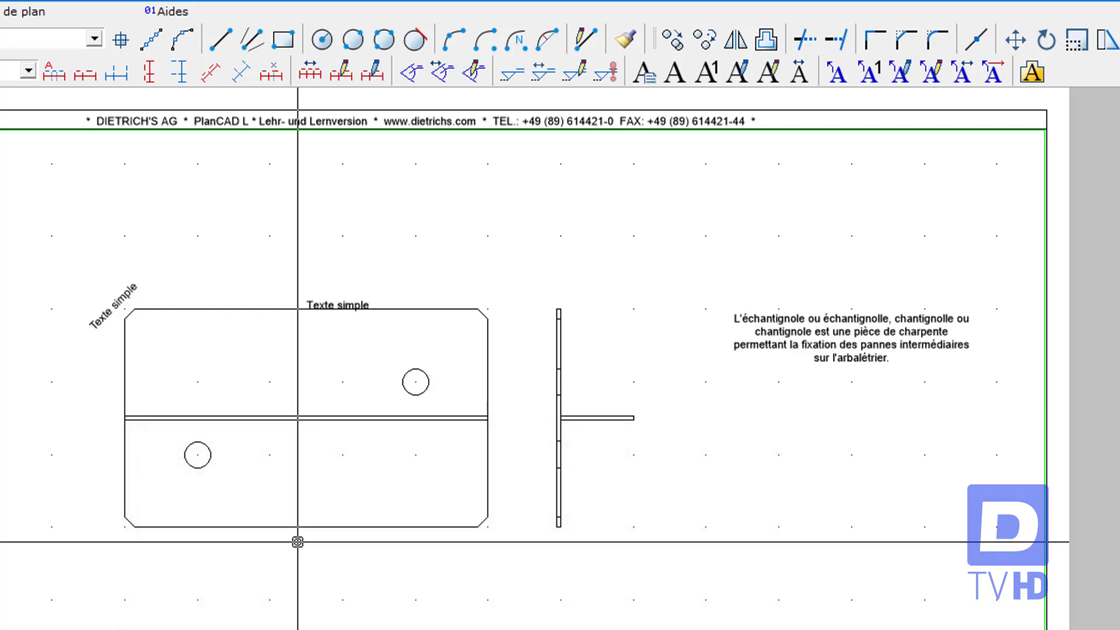
{"action": "left_click", "coordinate": [213, 461]}
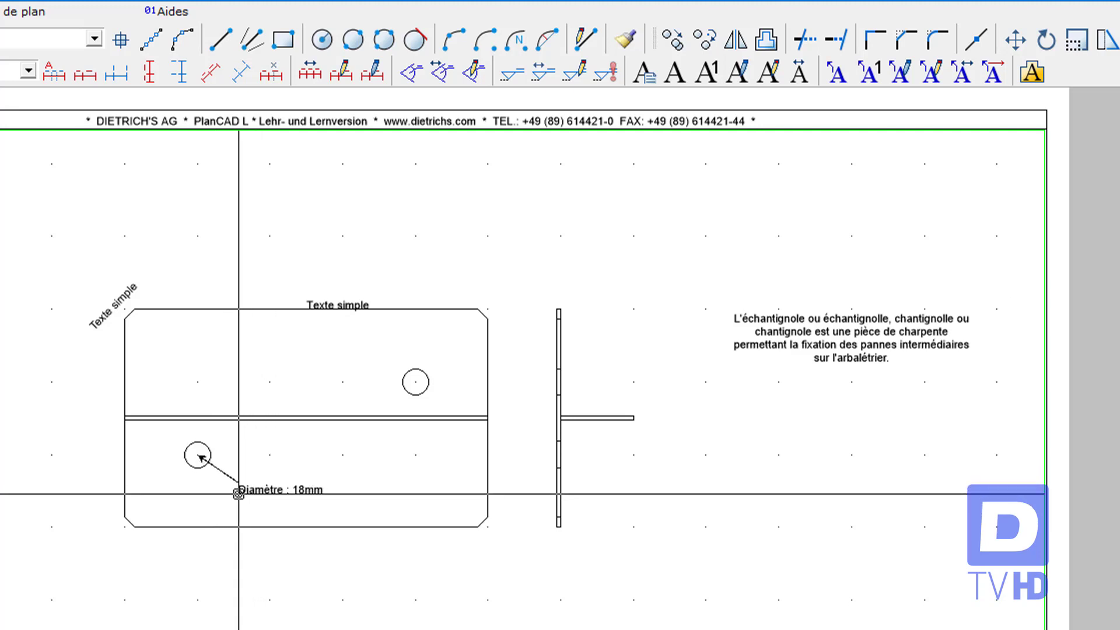
{"action": "left_click", "coordinate": [235, 492]}
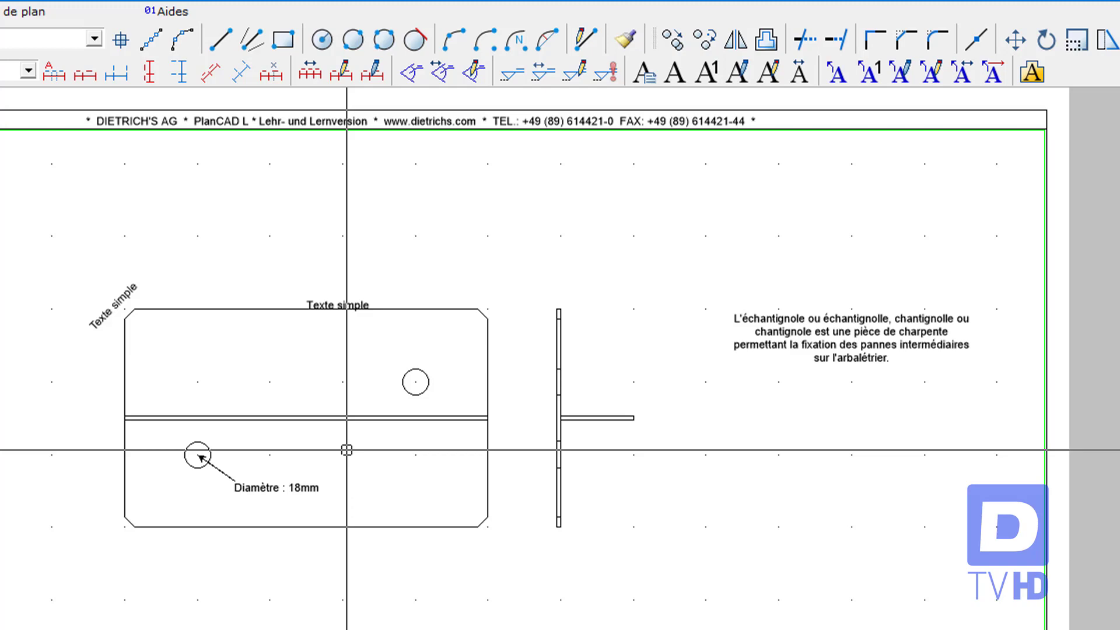
- Start a new multi-line text reading "Echelle :" and open the variable selection for it
{"action": "left_click", "coordinate": [674, 73]}
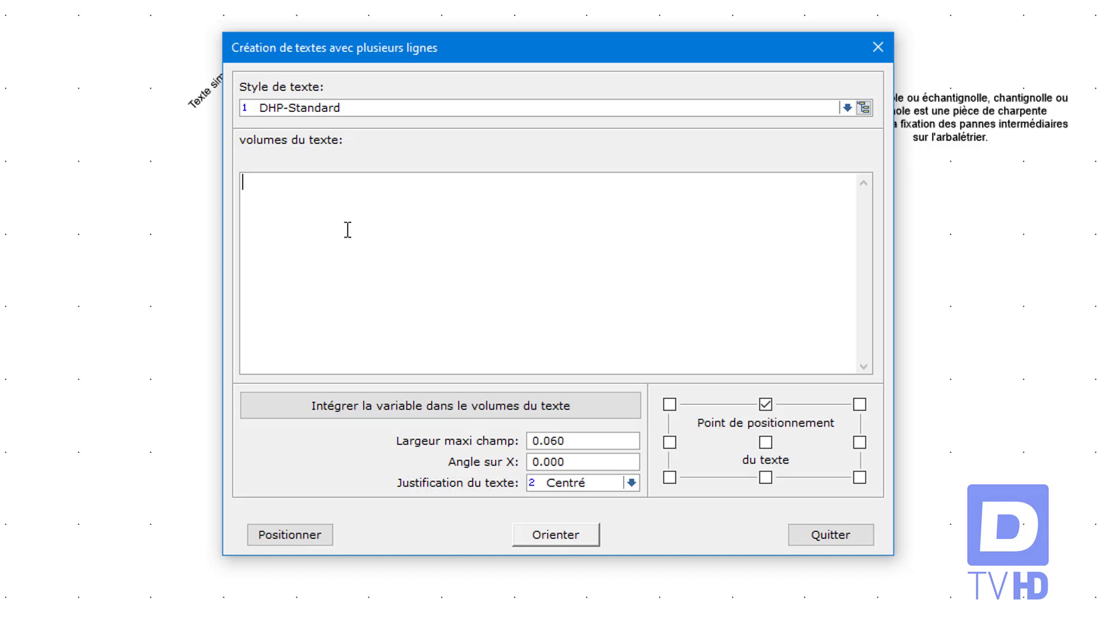
{"action": "type", "text": "Echelle :"}
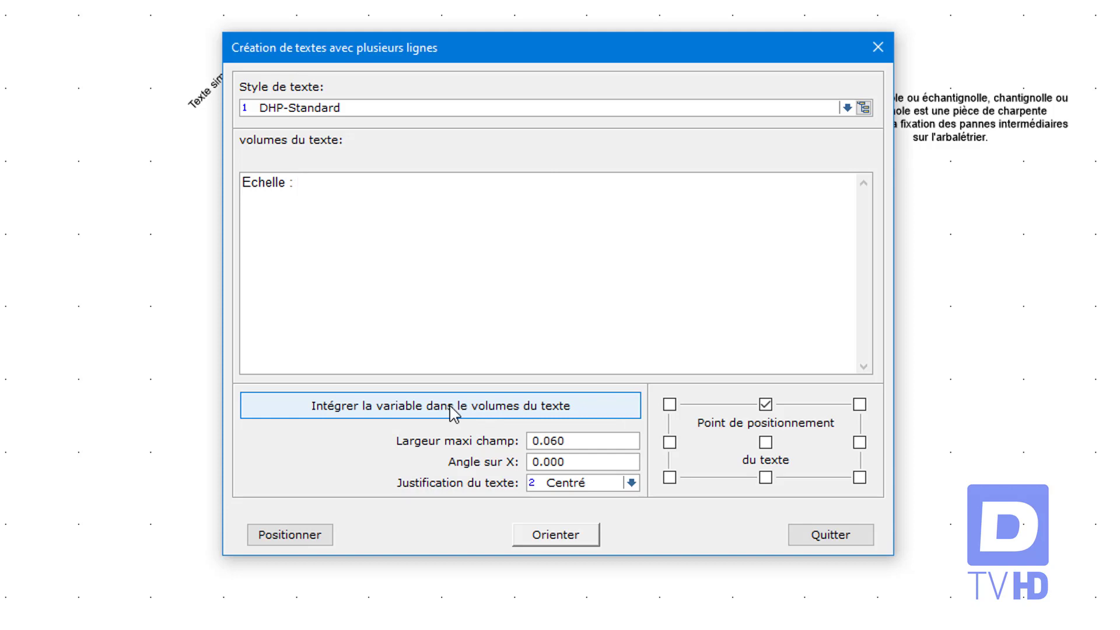
{"action": "left_click", "coordinate": [502, 412]}
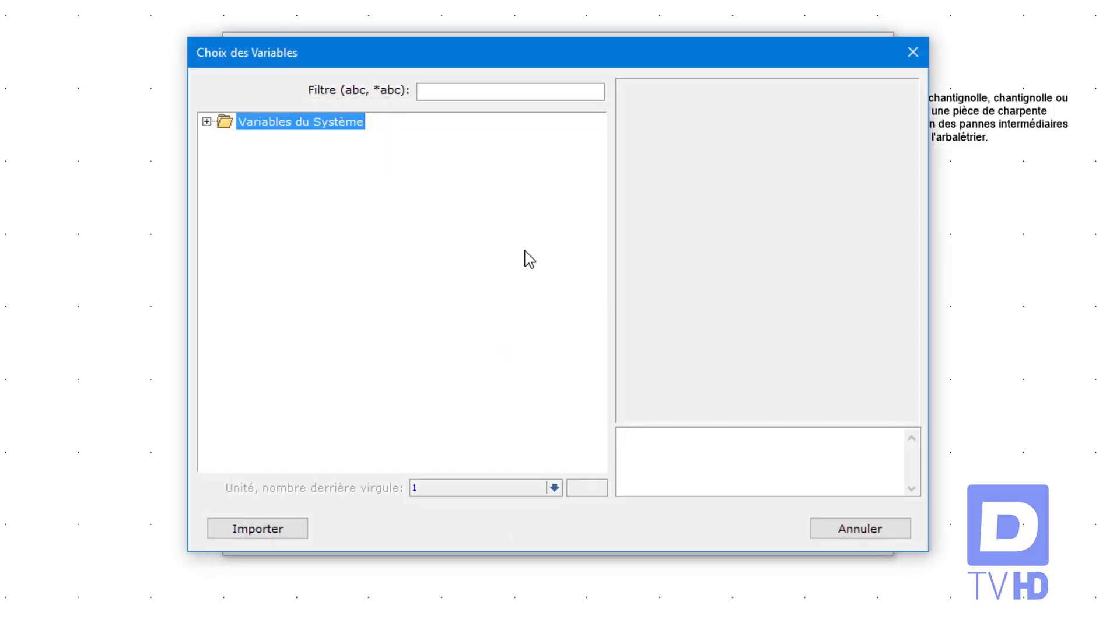
- Examine the file and plan information variables available for texts, including plan number, file path, dates, title and window scales
{"action": "left_click", "coordinate": [207, 121]}
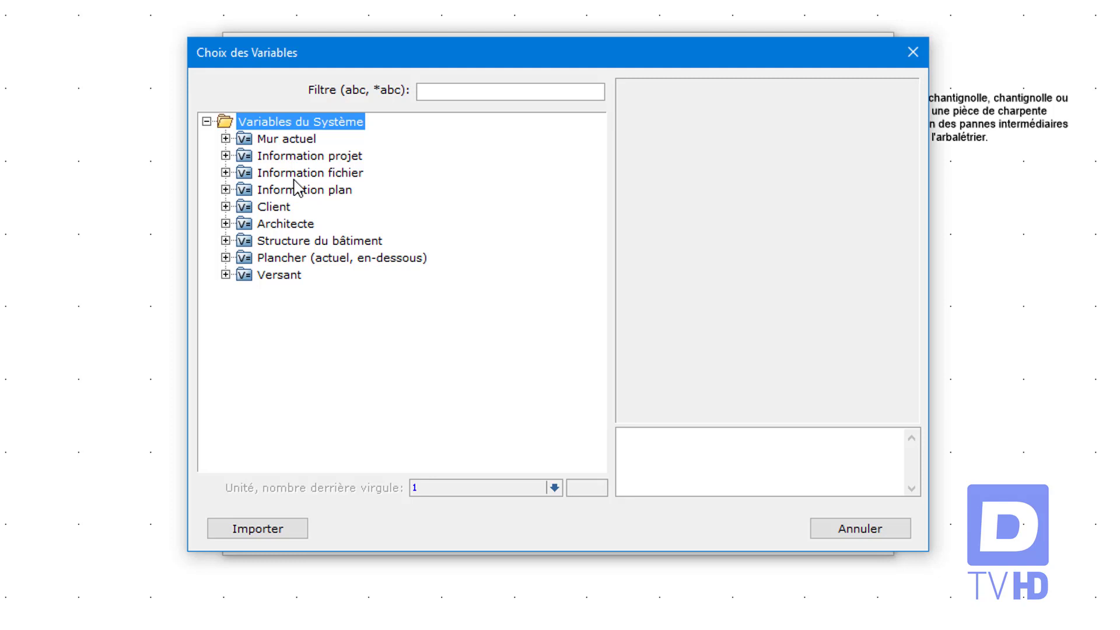
{"action": "left_click", "coordinate": [225, 173]}
{"action": "left_click", "coordinate": [225, 224]}
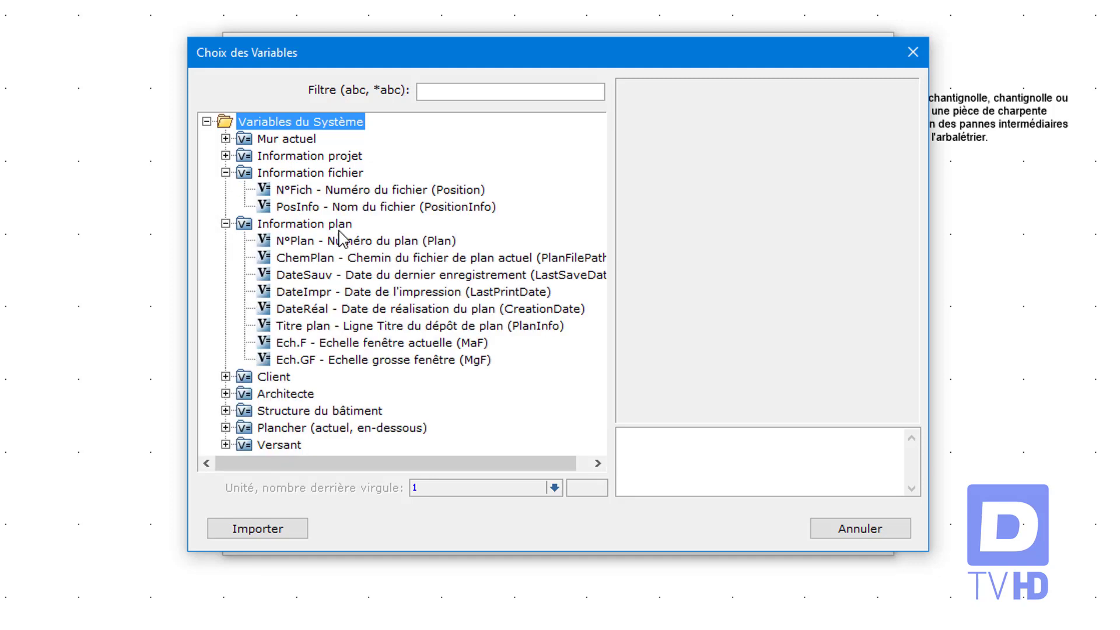
{"action": "left_click", "coordinate": [226, 172]}
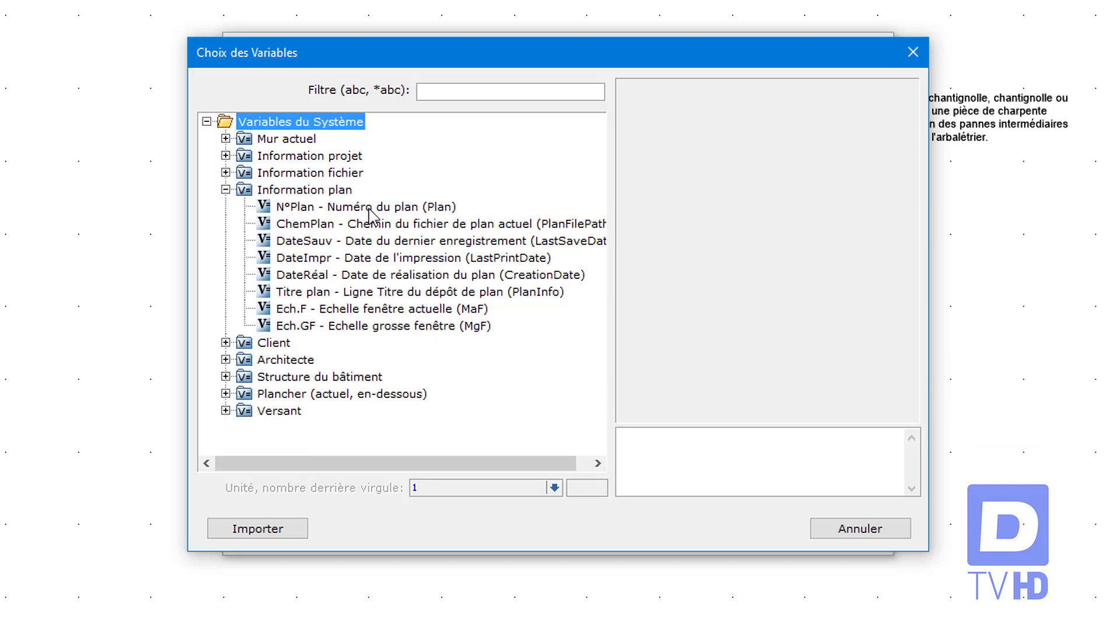
{"action": "left_click", "coordinate": [371, 211]}
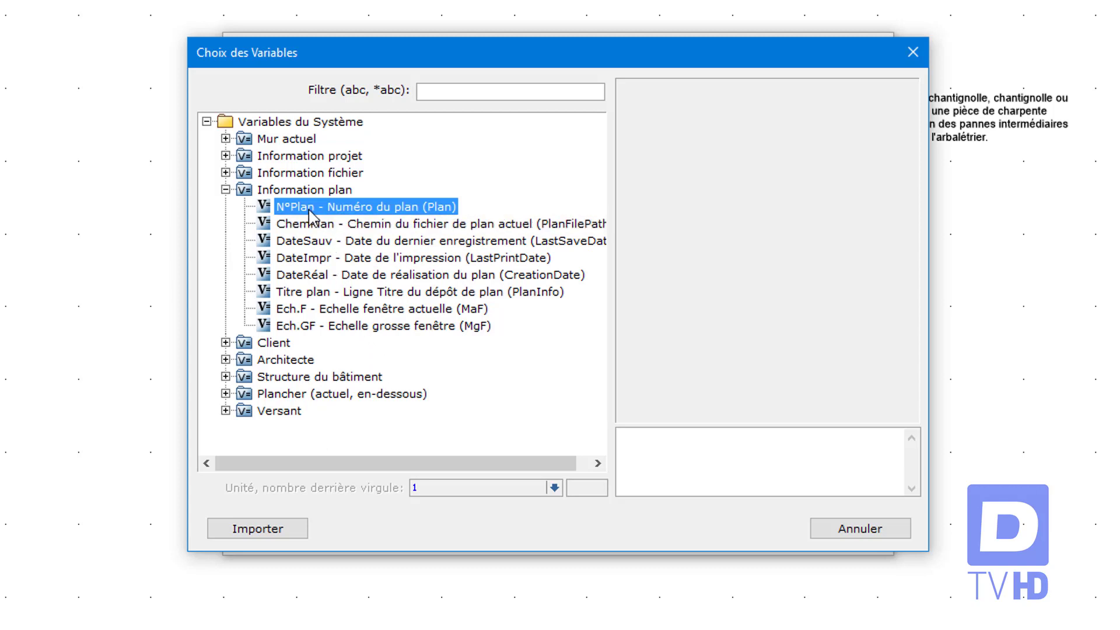
{"action": "left_click", "coordinate": [382, 224]}
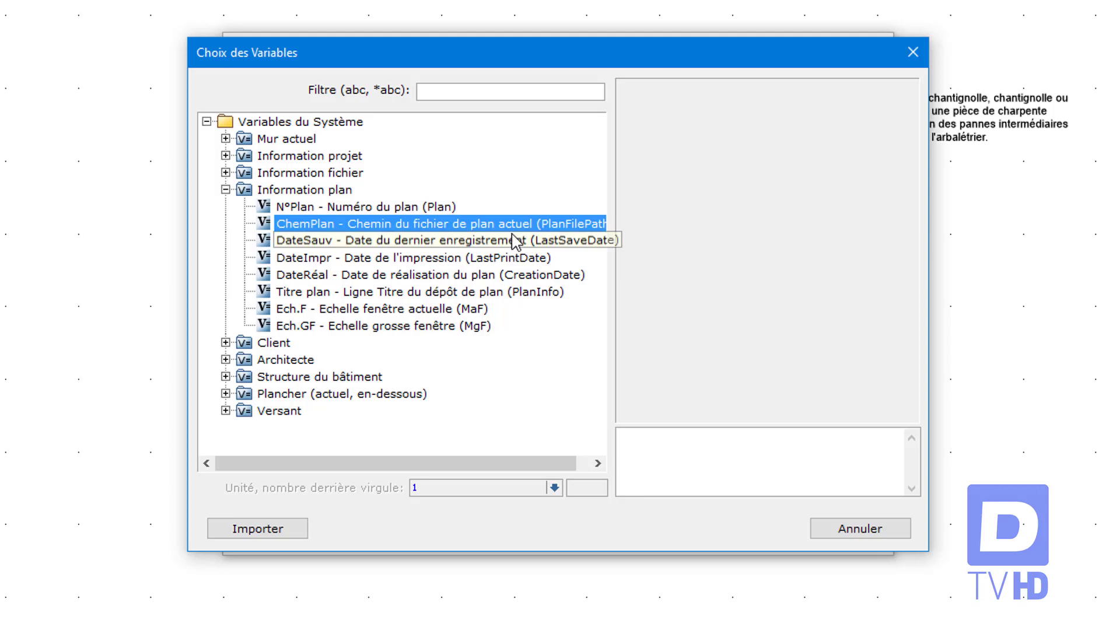
{"action": "left_click", "coordinate": [400, 242]}
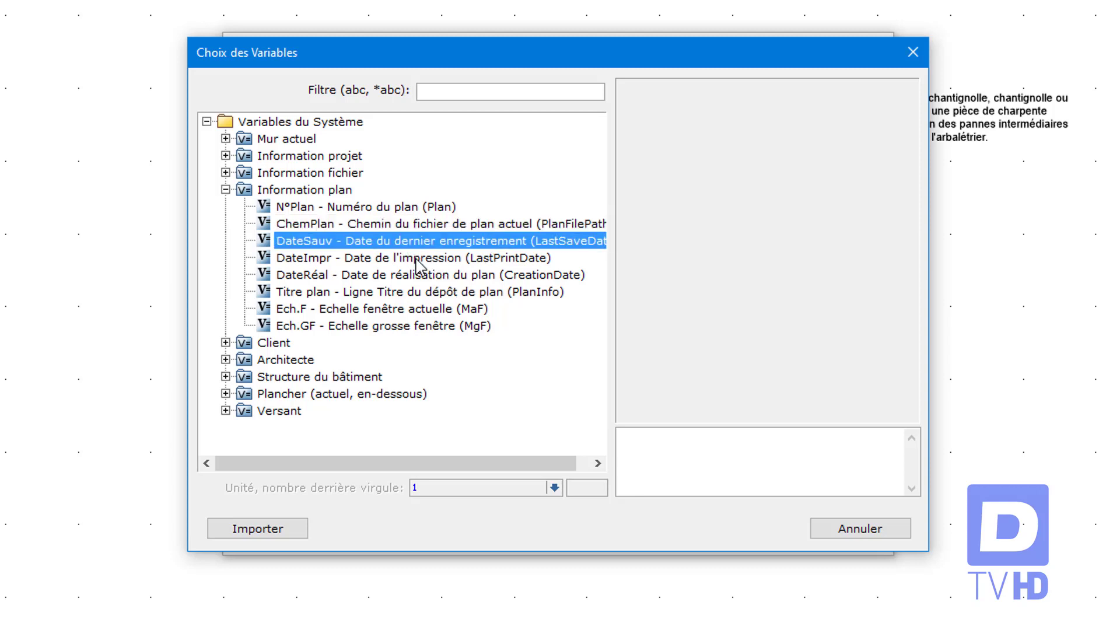
{"action": "left_click", "coordinate": [416, 260]}
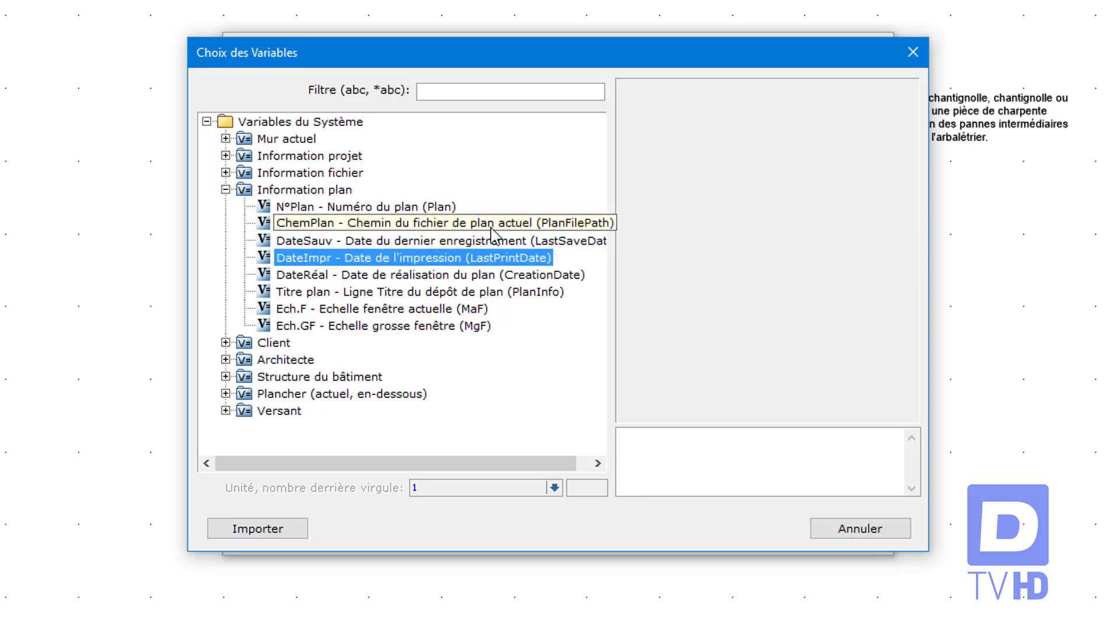
{"action": "key", "text": "Down"}
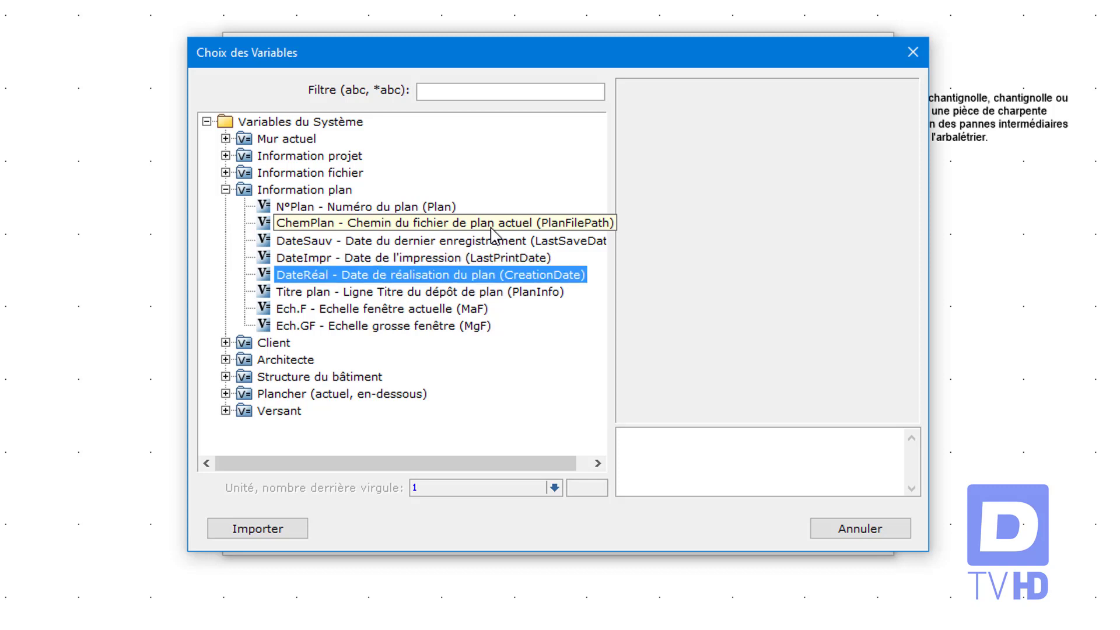
{"action": "key", "text": "Down"}
{"action": "key", "text": "Down"}
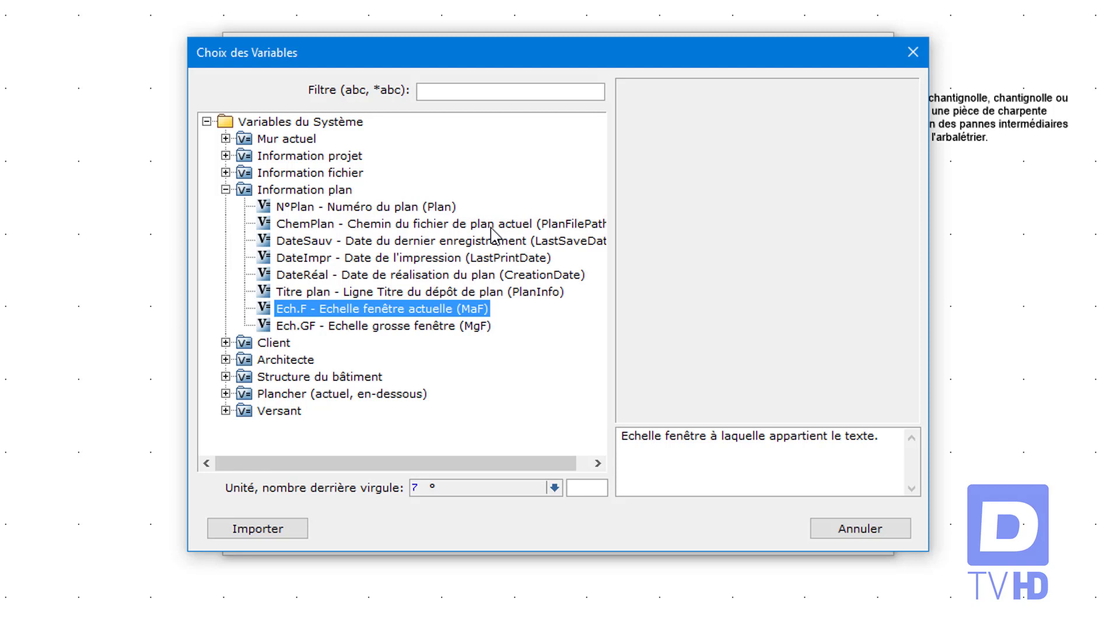
{"action": "left_click", "coordinate": [400, 327]}
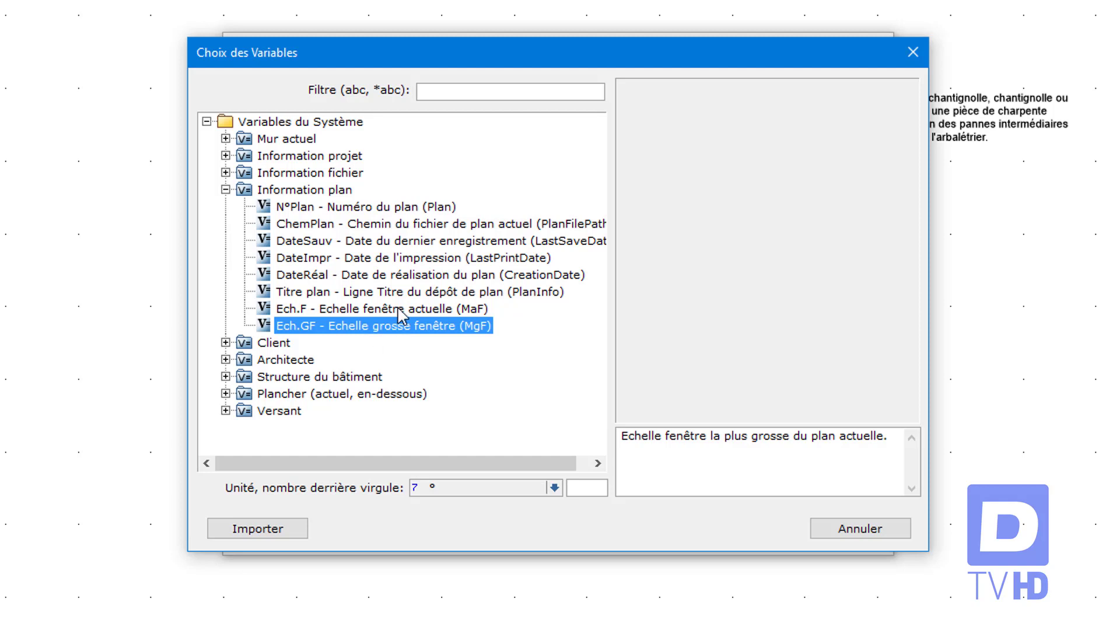
- Insert the current window scale variable Ech.F with 2 decimals after "Echelle :"
{"action": "left_click", "coordinate": [400, 310]}
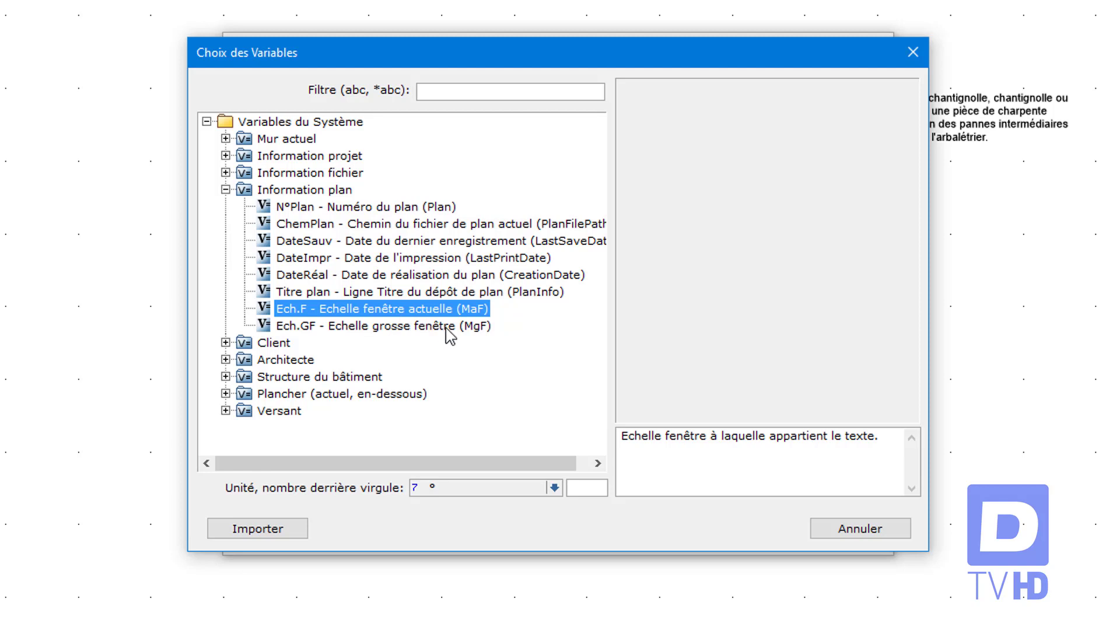
{"action": "left_click", "coordinate": [590, 487]}
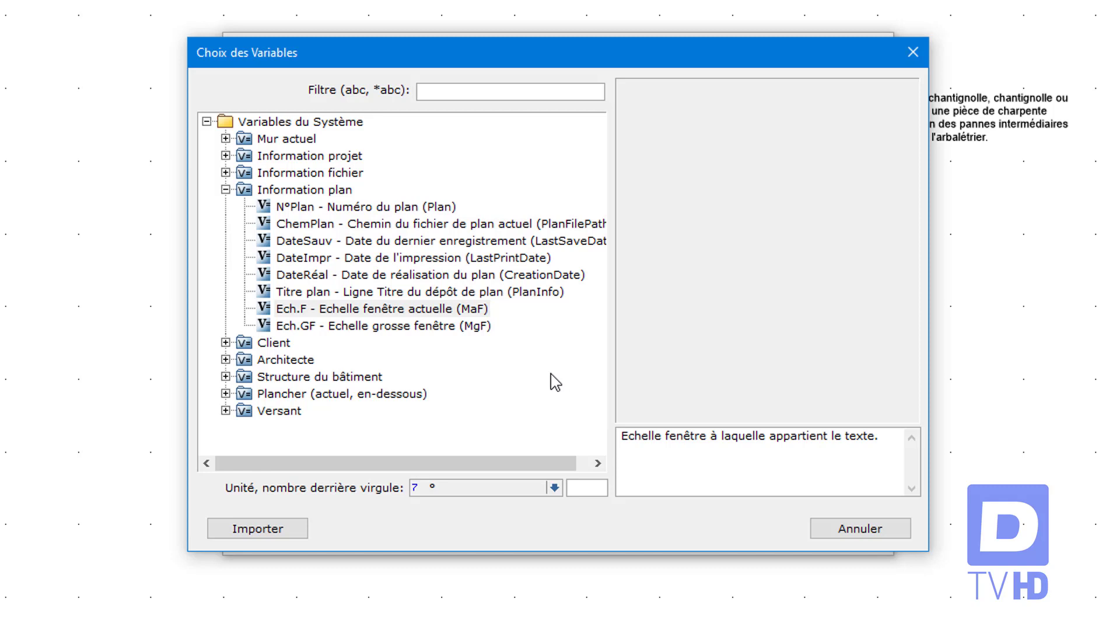
{"action": "type", "text": "2"}
{"action": "left_click", "coordinate": [272, 532]}
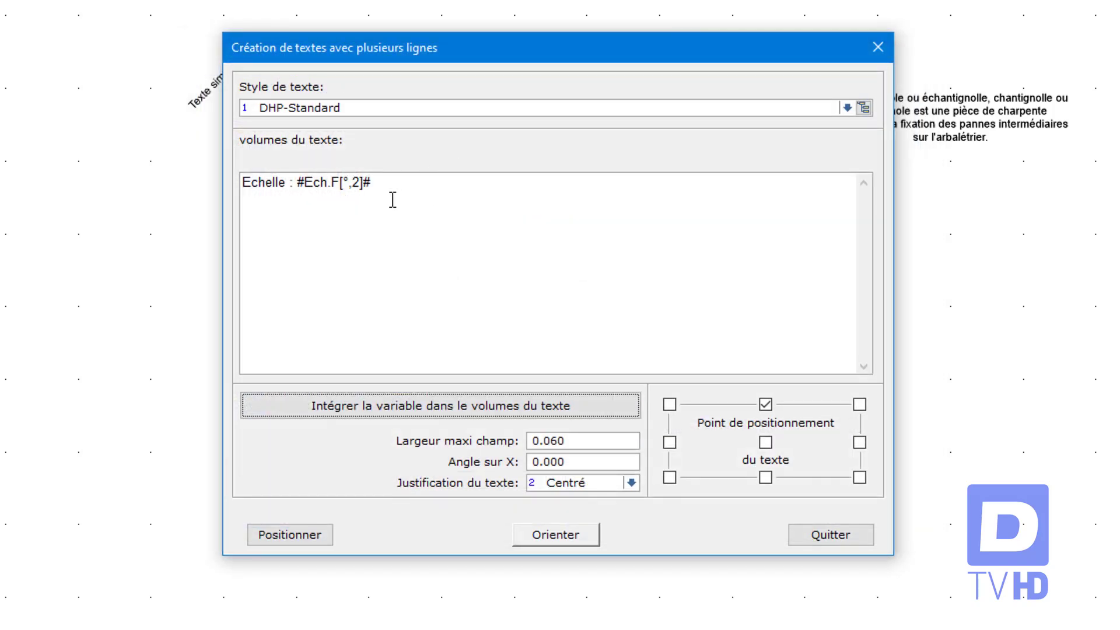
- Place the scale text inside the plate near its upper-left corner and end the text command
{"action": "left_click_drag", "start_coordinate": [296, 181], "coordinate": [383, 179]}
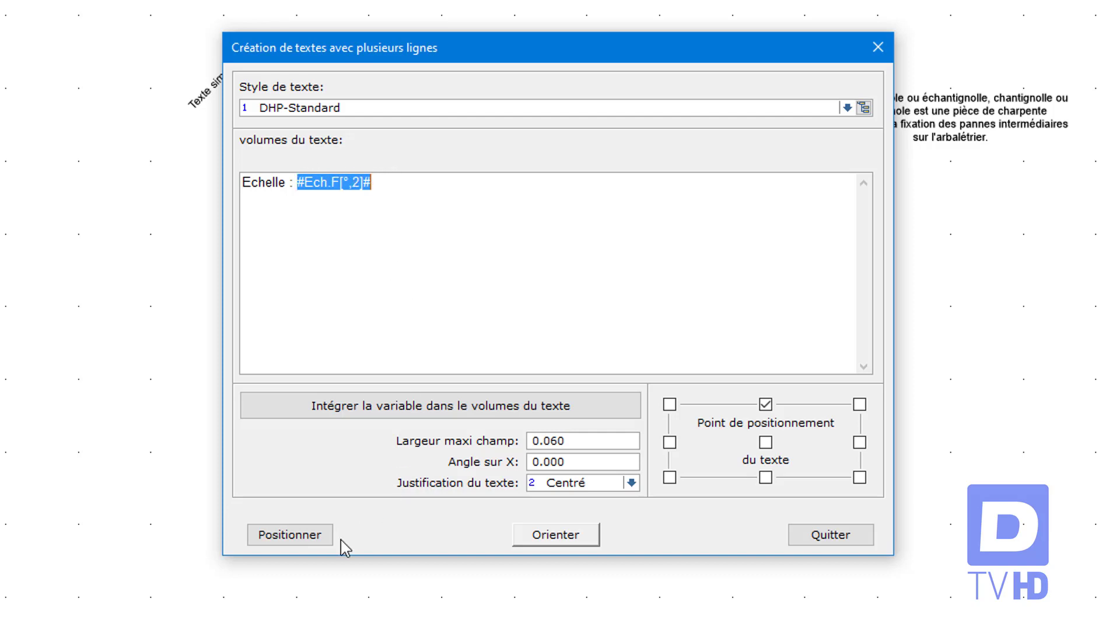
{"action": "left_click", "coordinate": [290, 535]}
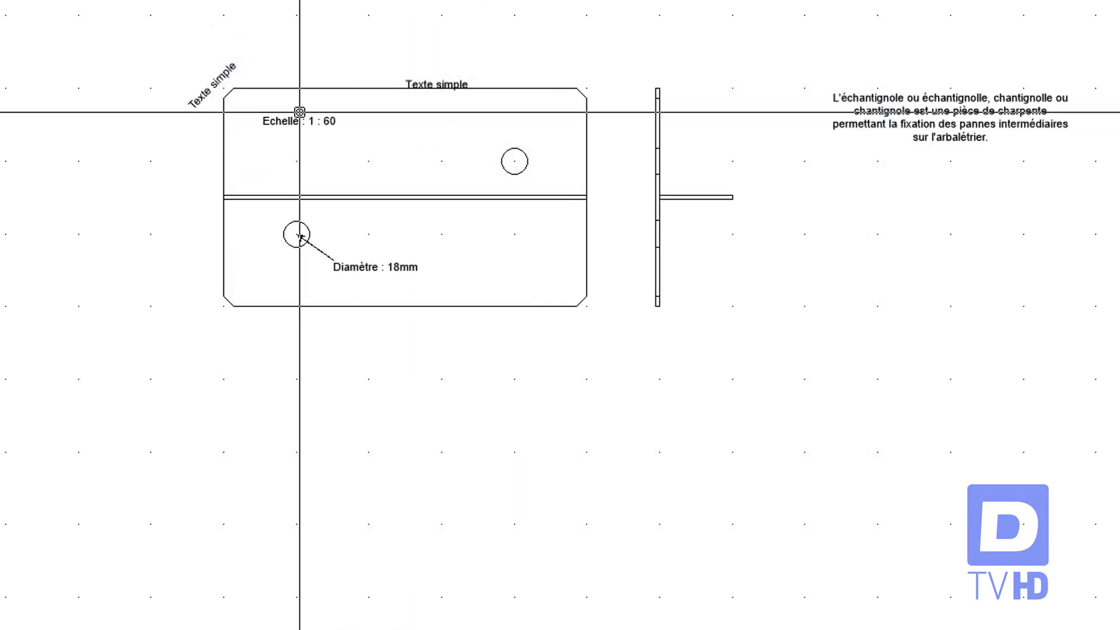
{"action": "left_click", "coordinate": [300, 112]}
{"action": "scroll", "coordinate": [285, 107], "scroll_direction": "up", "scroll_amount": 5}
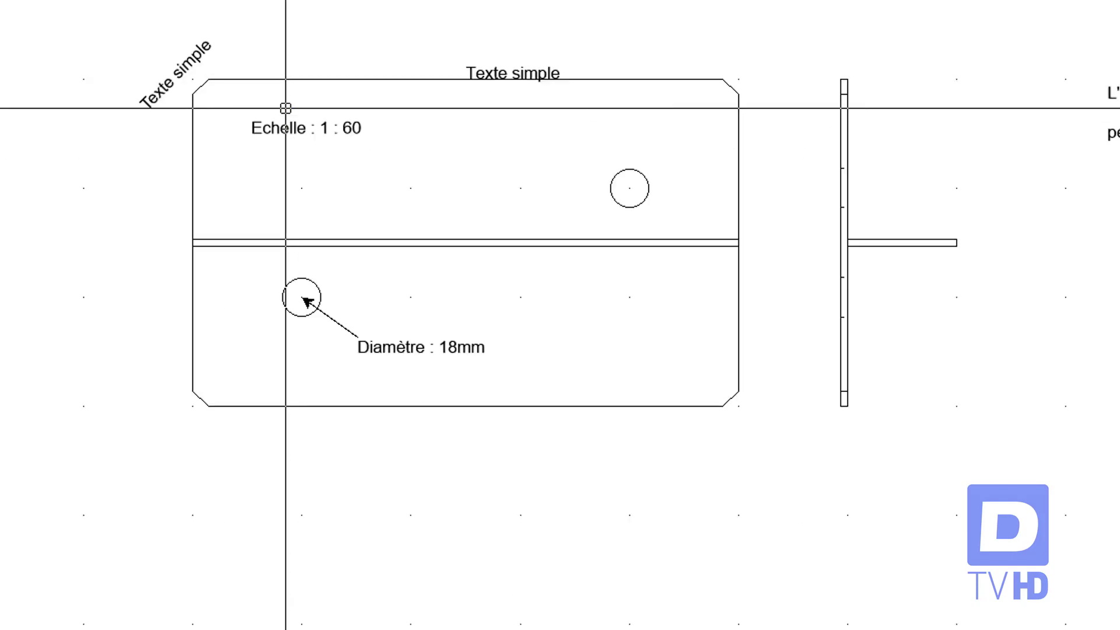
{"action": "key", "text": "Escape"}
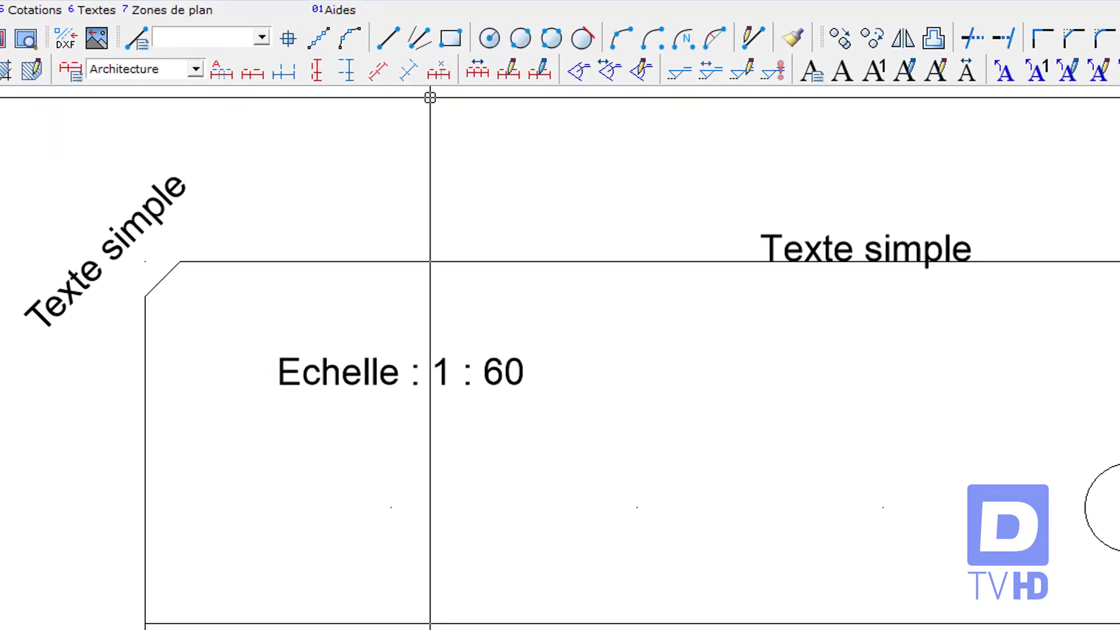
- Set the plan zone's scale to 1/50 in its parameters and check the scale text on the plate
{"action": "left_click", "coordinate": [195, 13]}
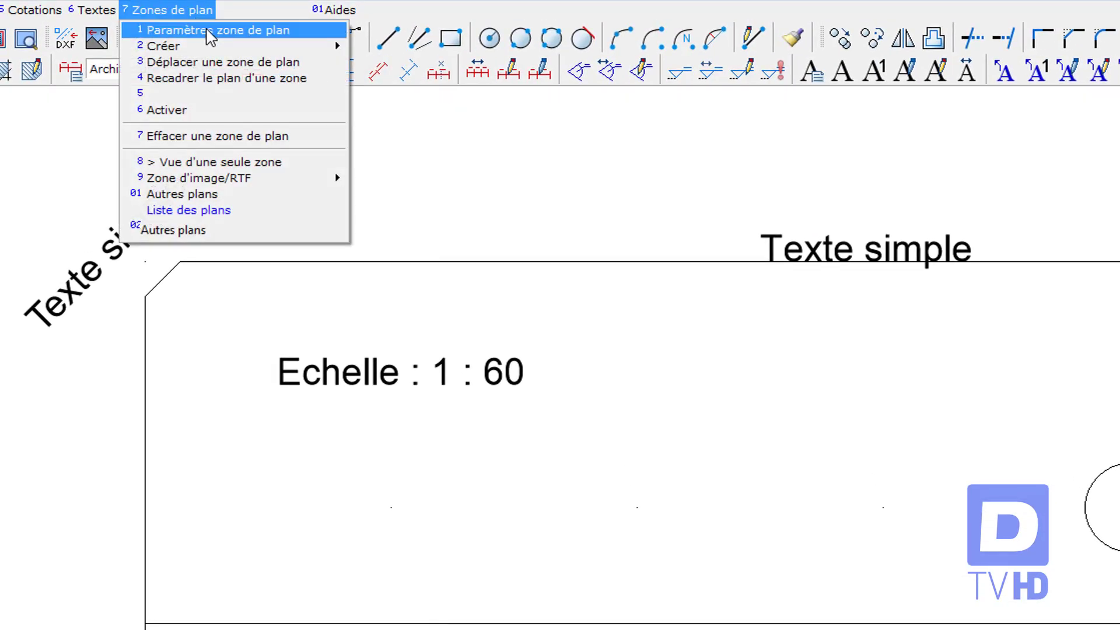
{"action": "left_click", "coordinate": [208, 31]}
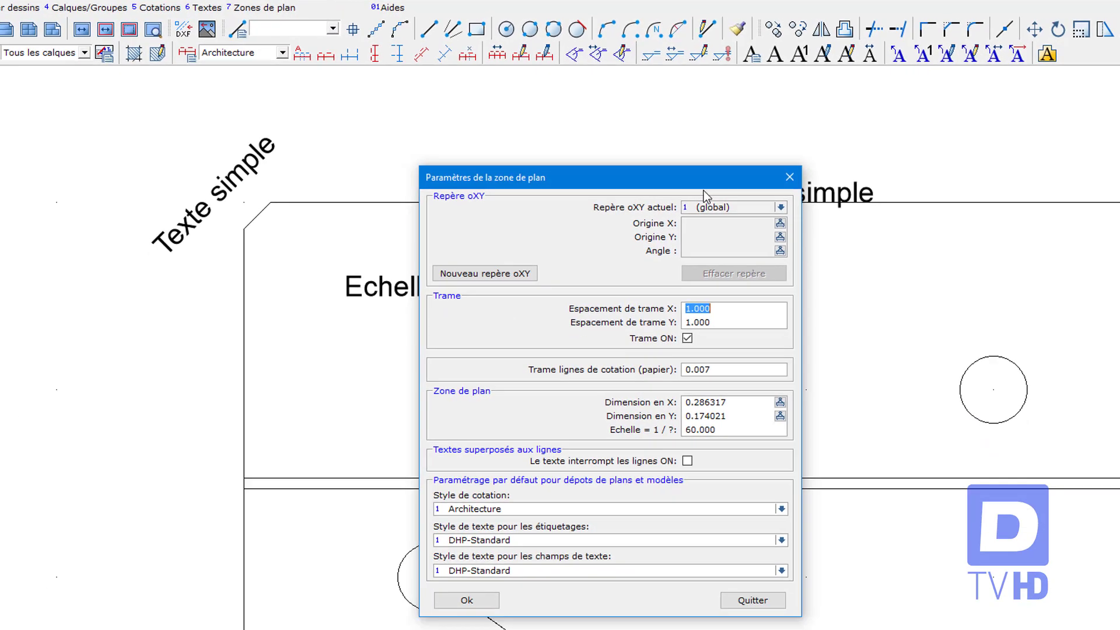
{"action": "left_click_drag", "start_coordinate": [644, 159], "coordinate": [908, 134]}
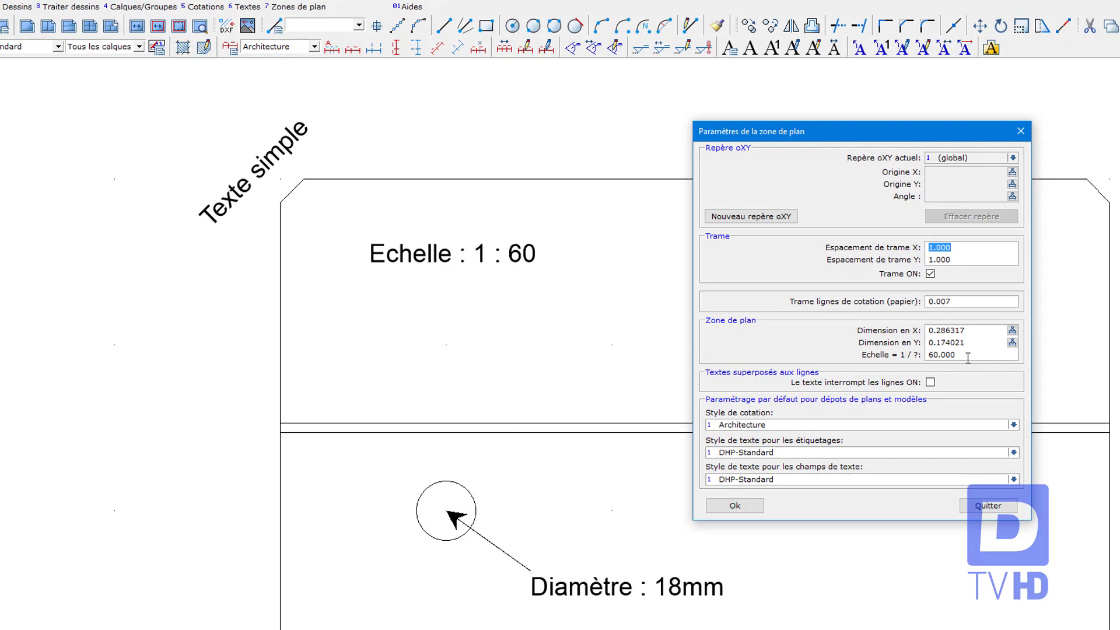
{"action": "double_click", "coordinate": [969, 355]}
{"action": "type", "text": "50"}
{"action": "left_click", "coordinate": [735, 505]}
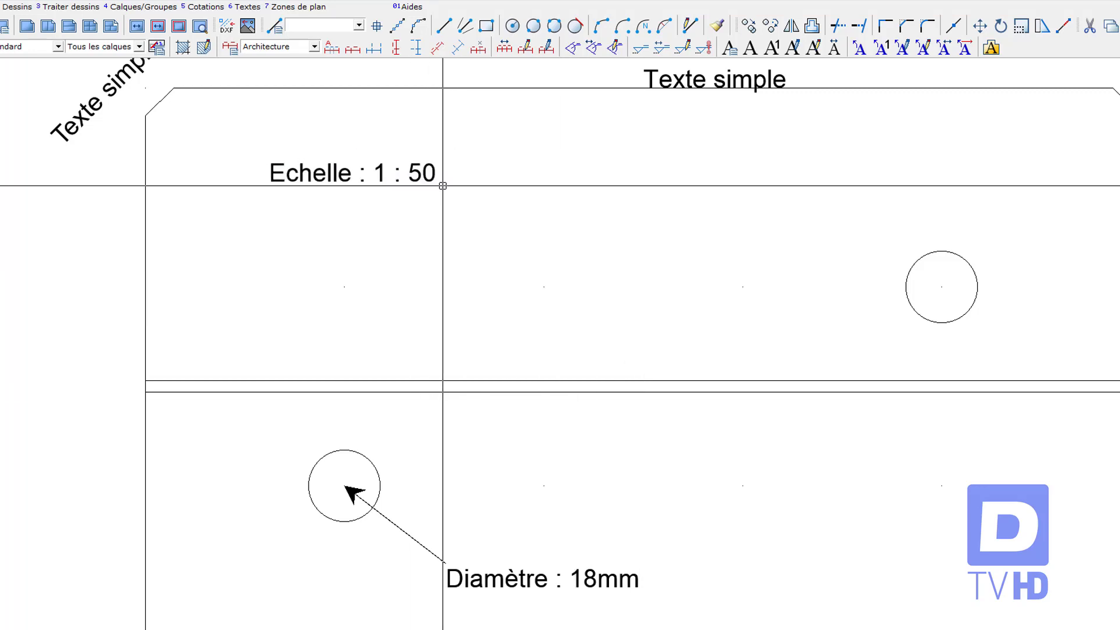
{"action": "scroll", "coordinate": [582, 264], "scroll_direction": "down", "scroll_amount": 1}
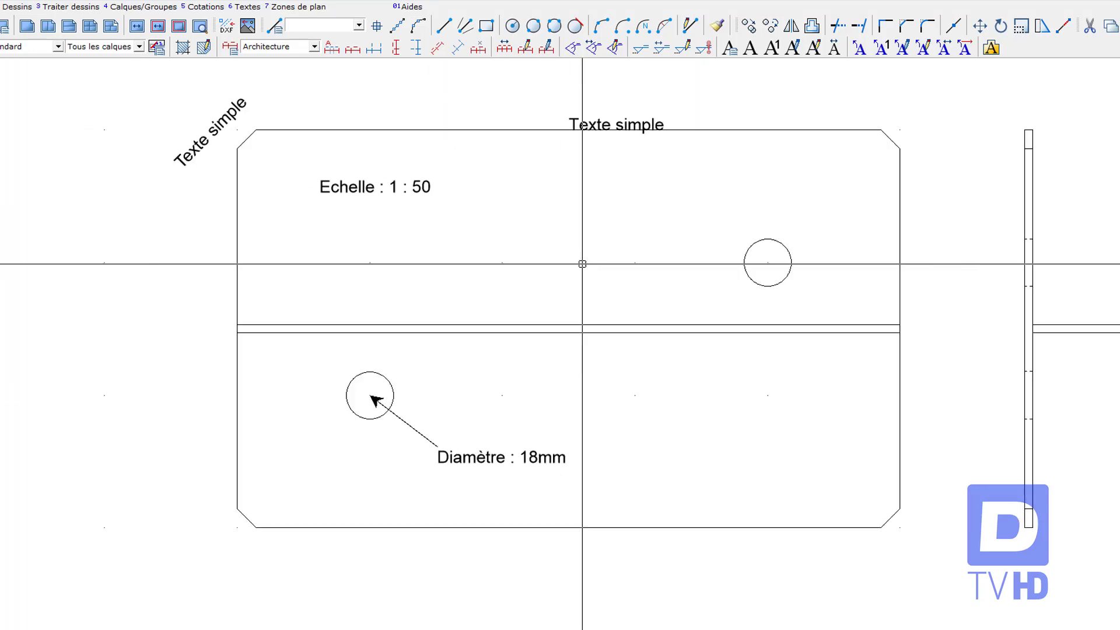